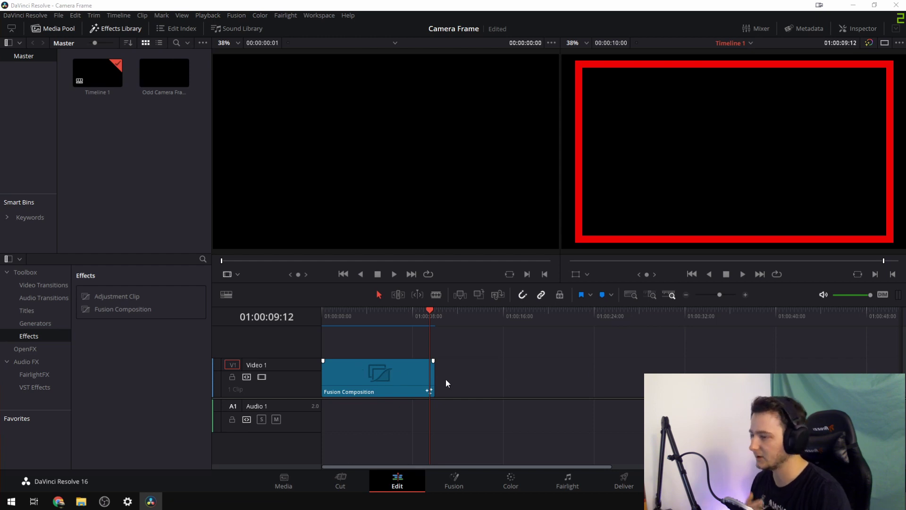
Jump to the clip's last frame and switch to the Fusion page to see the node graph
key("Down")
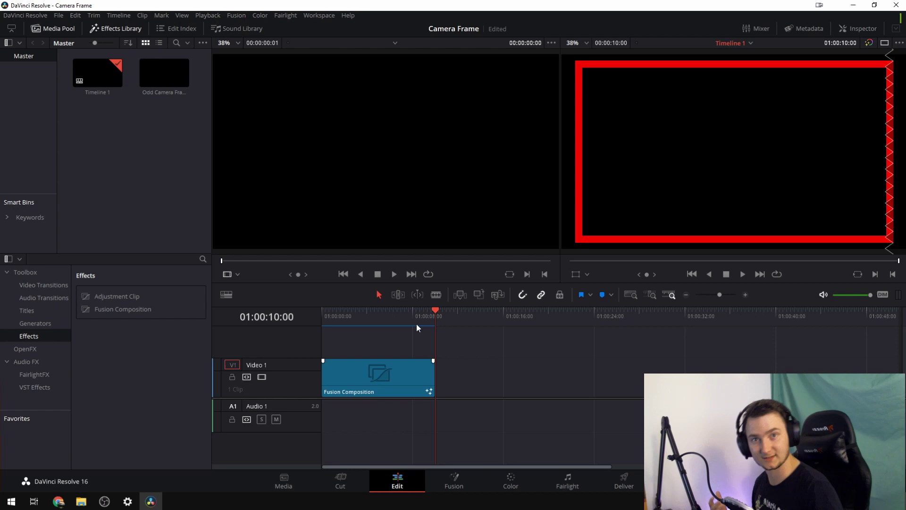
left_click(446, 480)
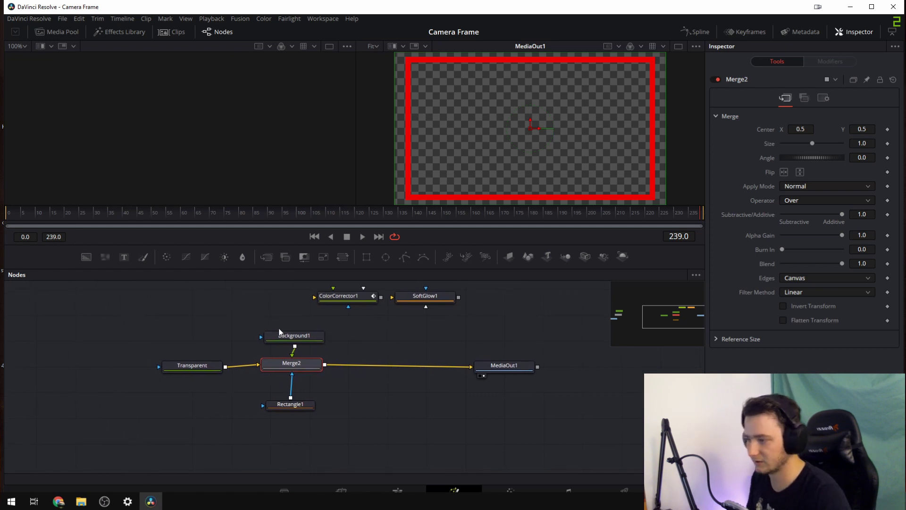
Inspect the Transparent and Merge2 nodes, tilt the red frame's angle, and move Rectangle1 nearer Merge2
left_click(207, 354)
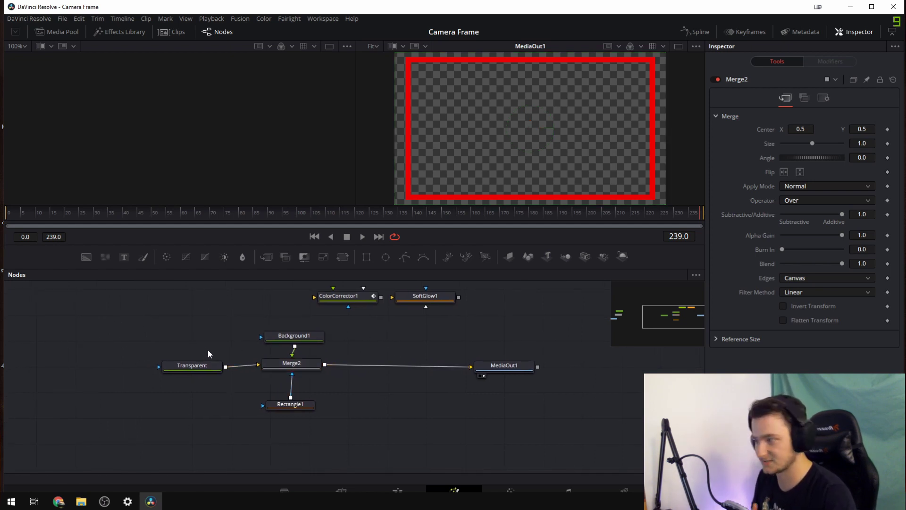
left_click(202, 366)
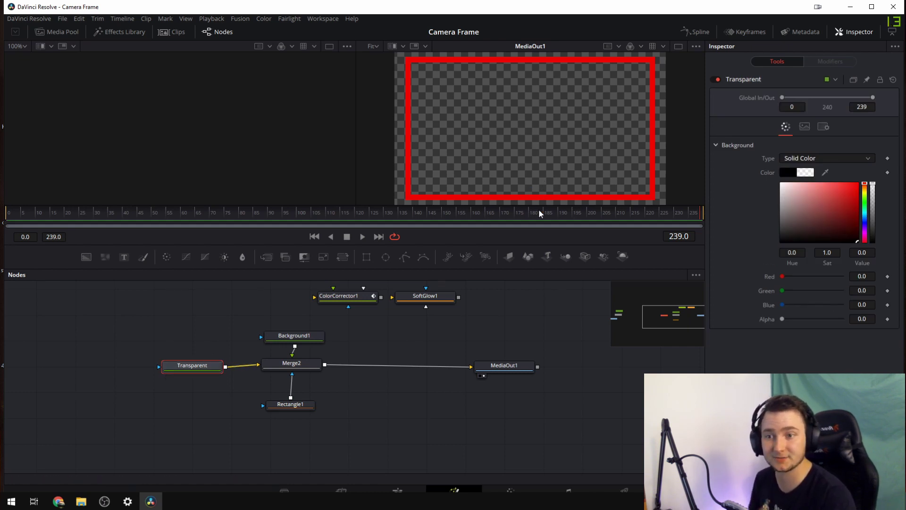
left_click(299, 370)
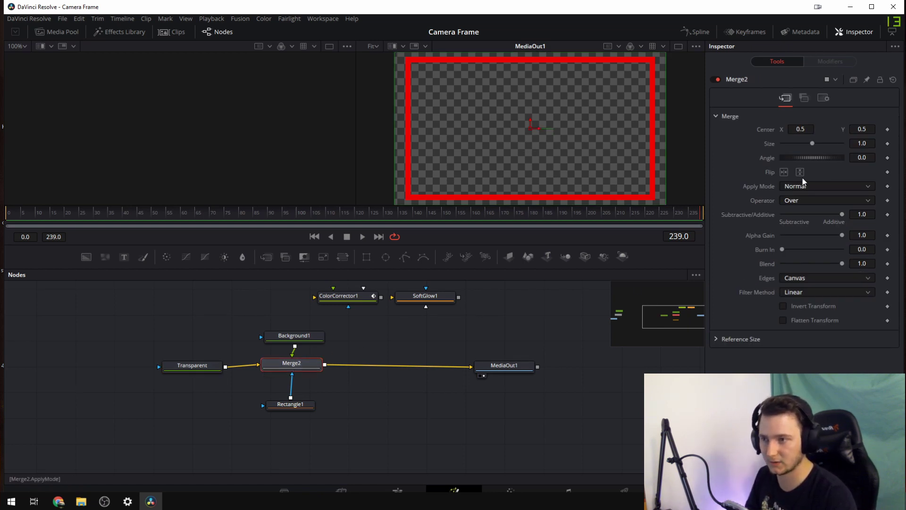
mouse_move(809, 159)
left_mouse_down()
mouse_move(801, 167)
mouse_move(812, 173)
left_mouse_up()
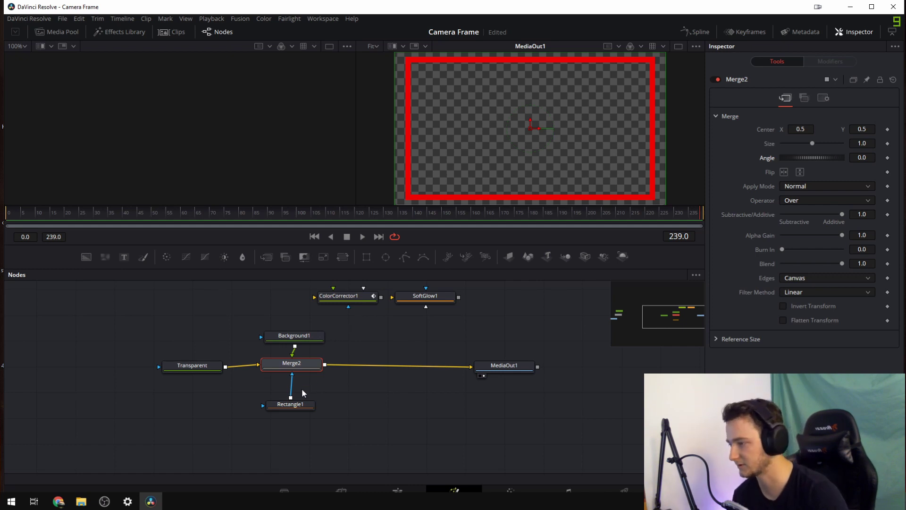
left_click_drag(290, 404, 292, 396)
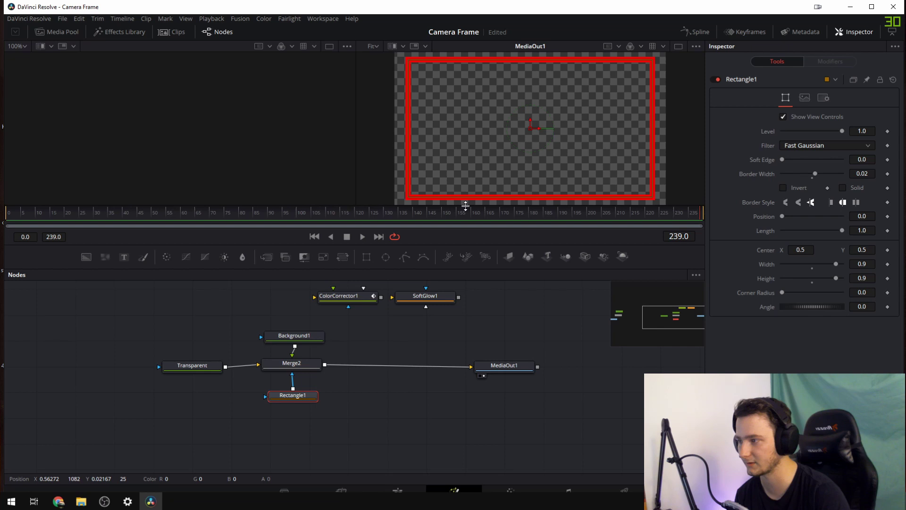
Try other shades for Background1's red frame colour, then insert ColorCorrector1 between Merge2 and MediaOut1
left_click(293, 336)
left_click_drag(763, 238, 901, 141)
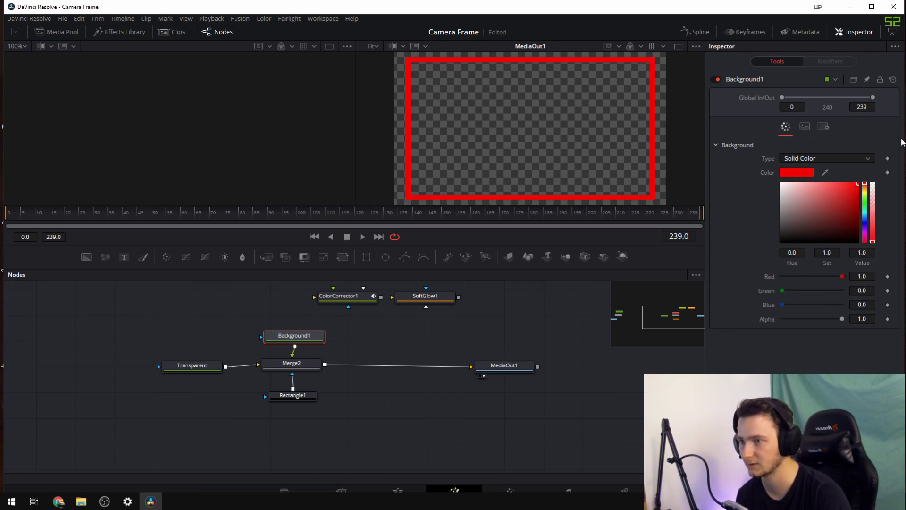
left_click_drag(351, 323, 353, 330)
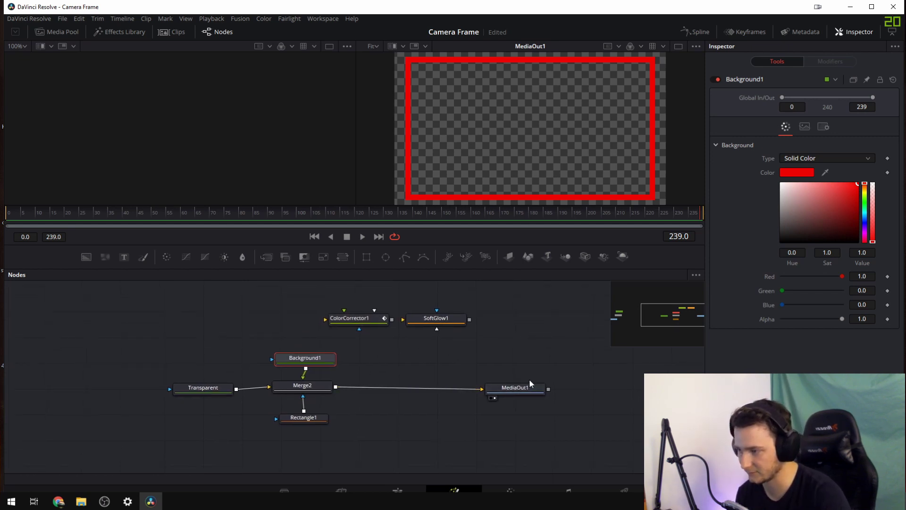
mouse_move(842, 200)
left_mouse_down()
mouse_move(820, 243)
mouse_move(843, 229)
mouse_move(859, 183)
left_mouse_up()
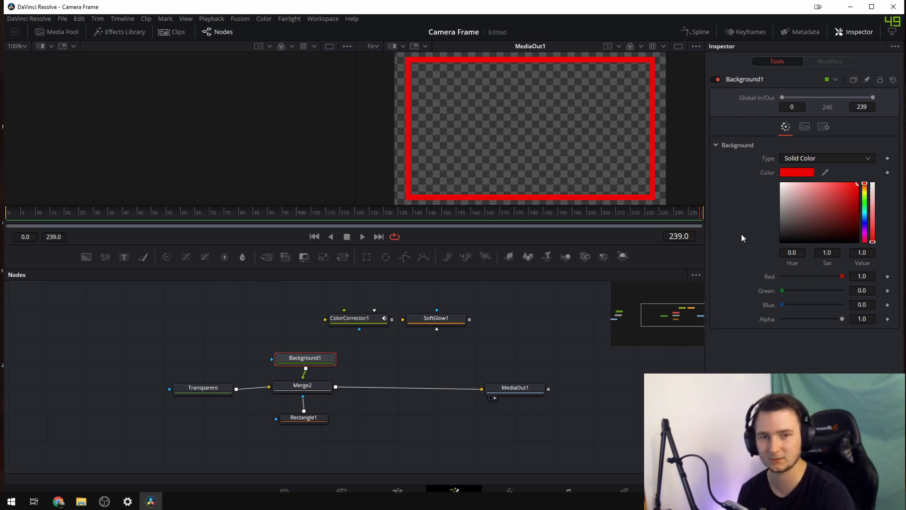
left_click_drag(376, 325, 481, 388)
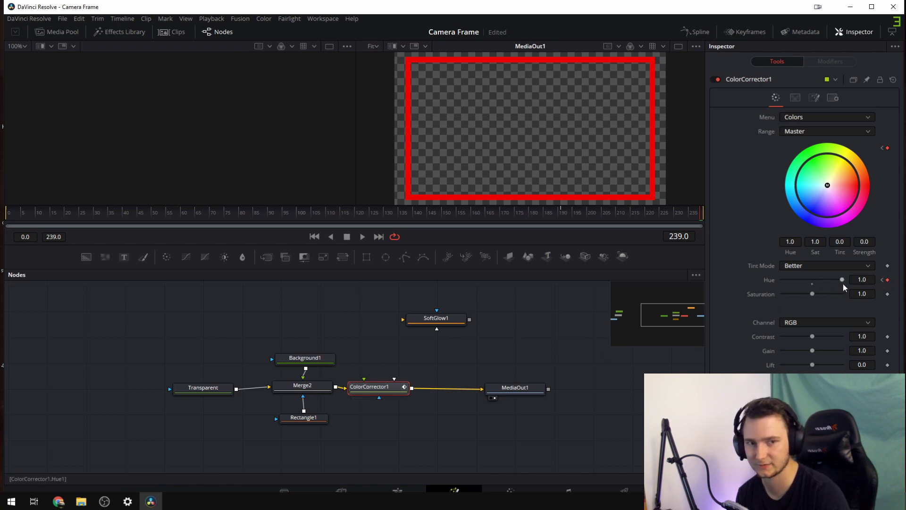
Check the hue at frames 0 and 239, then play and stop the colour-cycling animation
left_click_drag(514, 222, 8, 223)
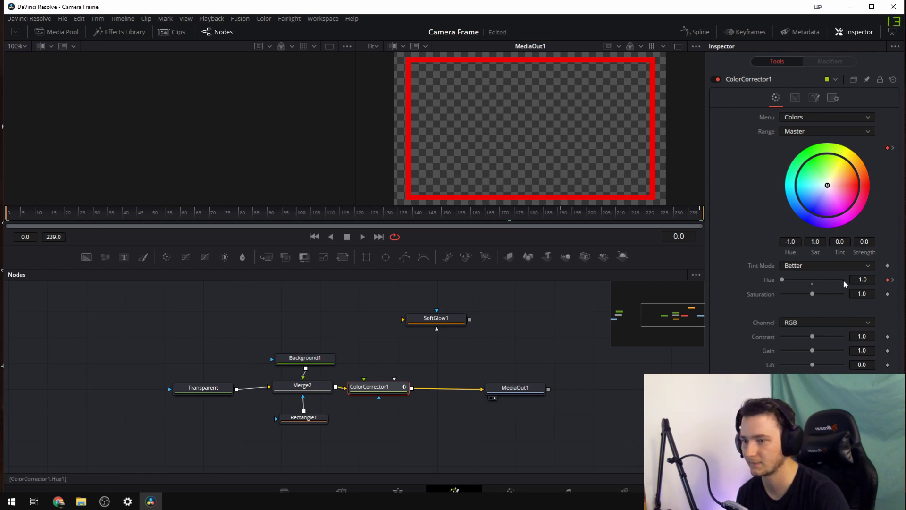
left_click_drag(679, 215, 707, 215)
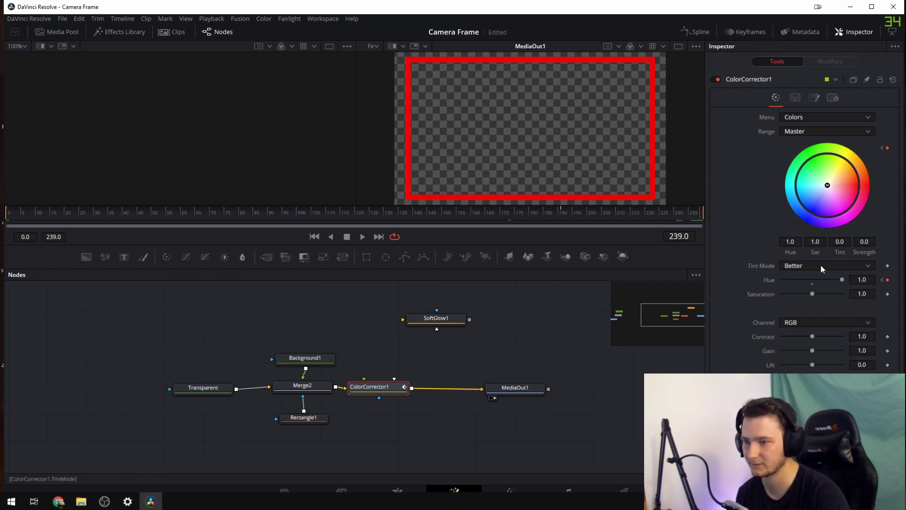
left_click(363, 241)
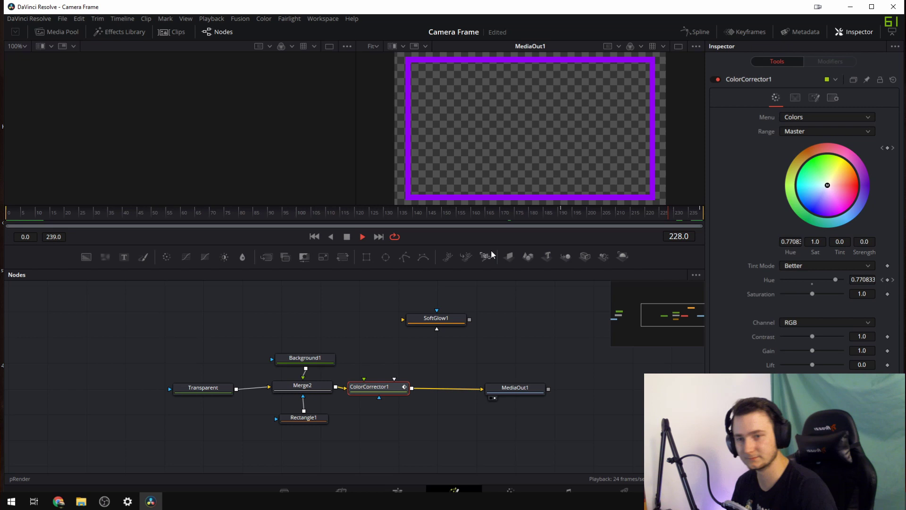
left_click(347, 236)
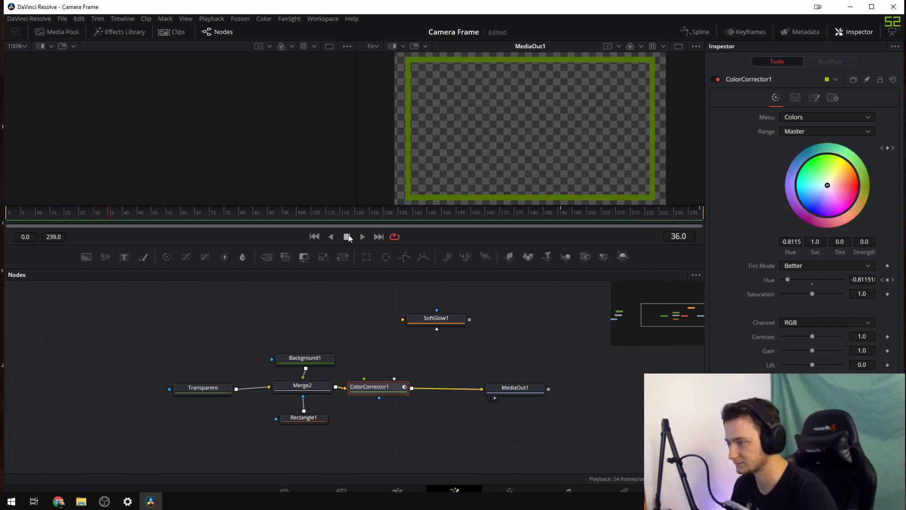
Move MediaOut1 right and wire SoftGlow1 between ColorCorrector1 and MediaOut1
left_click_drag(501, 387, 522, 388)
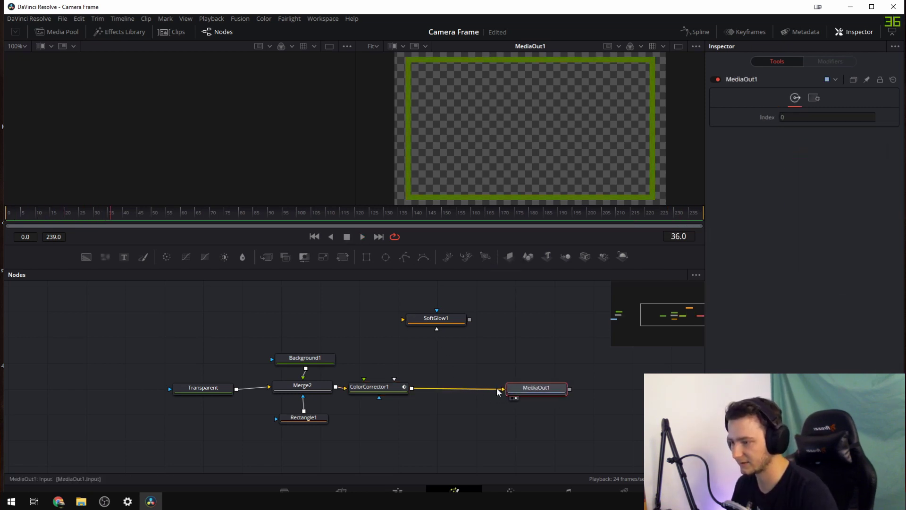
left_click(442, 388)
key("Delete")
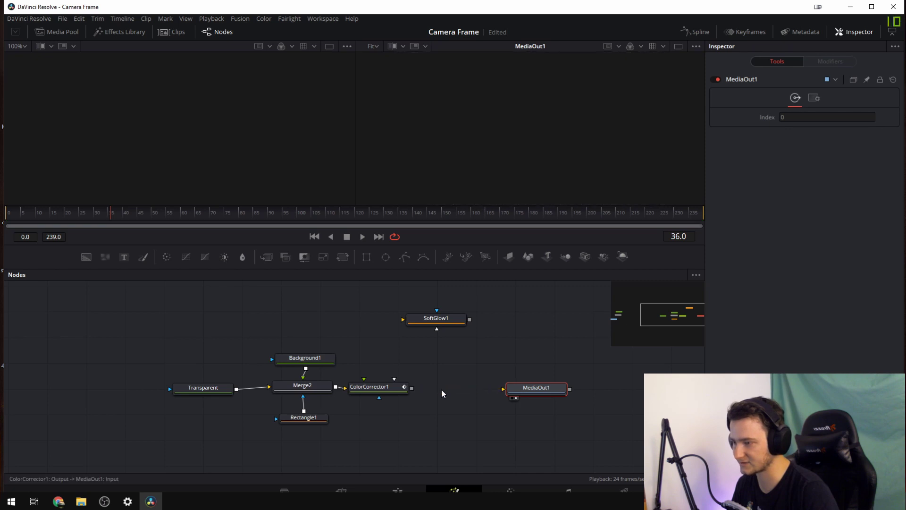
left_click_drag(435, 322, 516, 395)
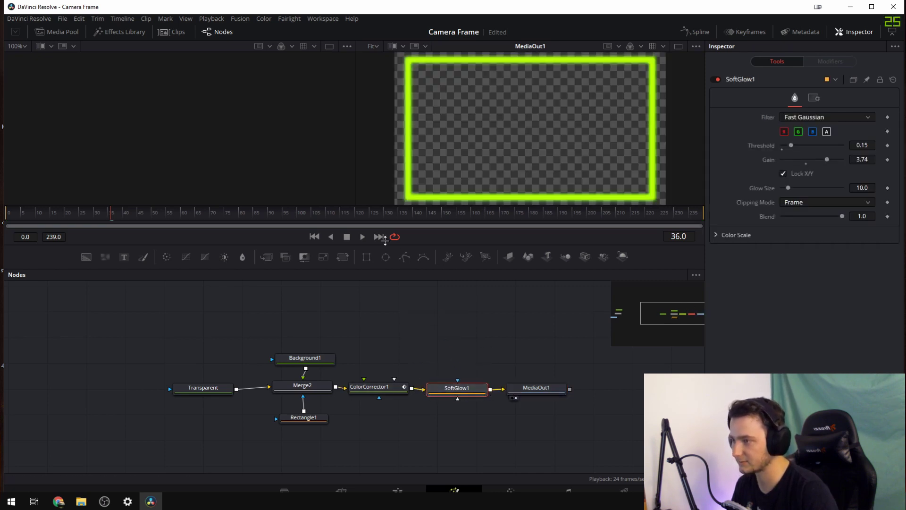
Play the comp while toggling SoftGlow1 off and on to compare the glow
left_click(363, 237)
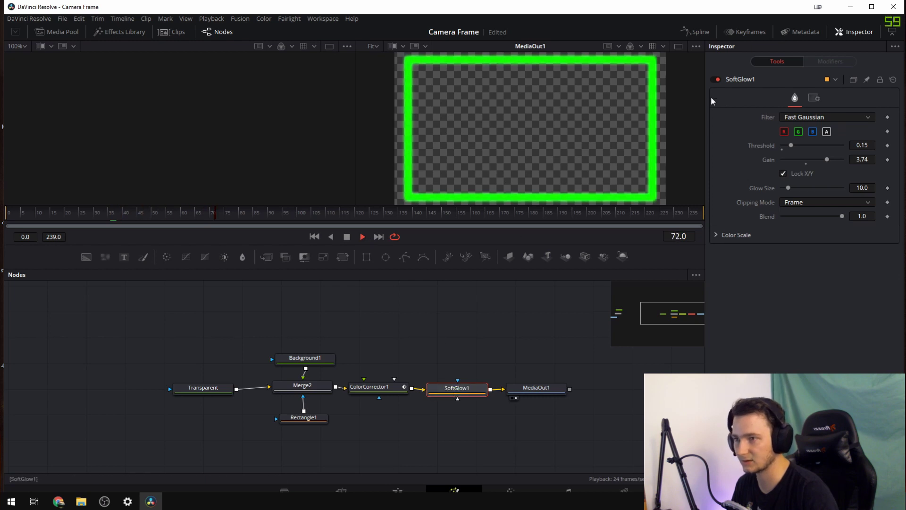
left_click(715, 79)
left_click(715, 78)
left_click(715, 79)
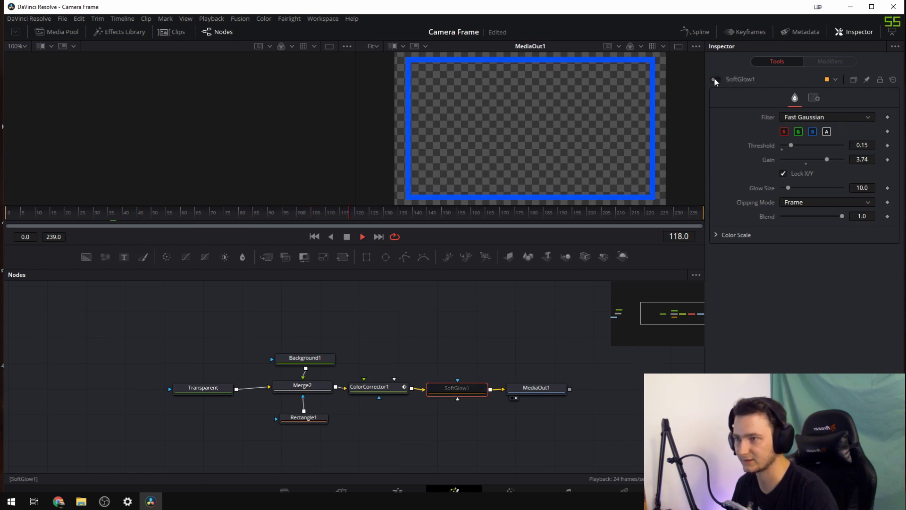
left_click(715, 79)
left_click(715, 78)
left_click(715, 79)
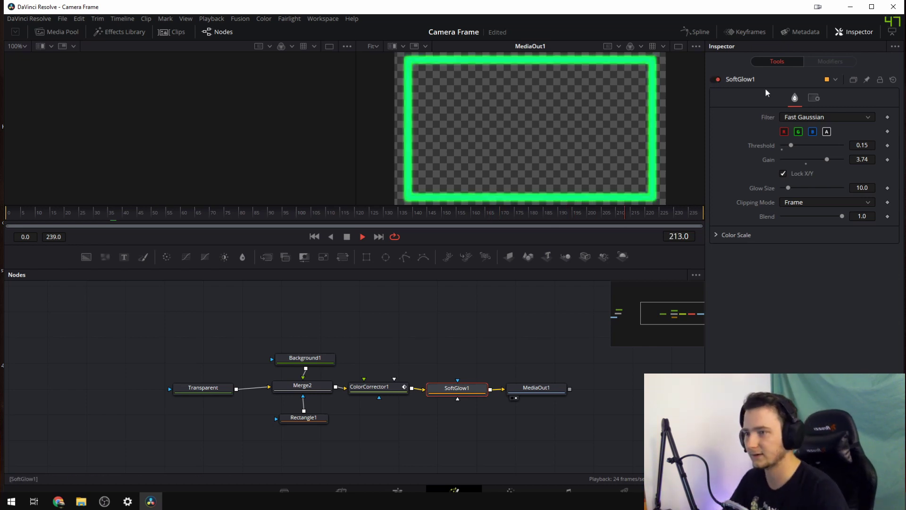
key("space")
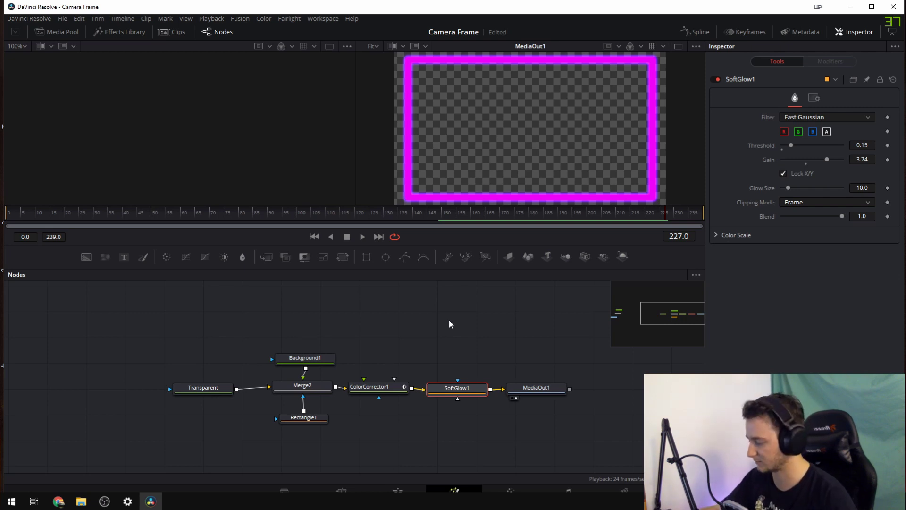
Search 'glow' in the Select Tool dialog, pick Soft Glow, then cancel the second dialog
key("shift+space")
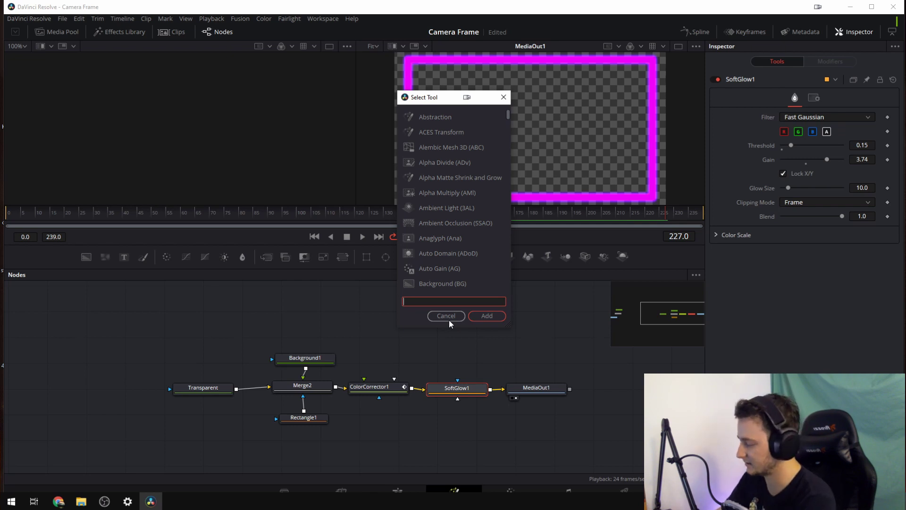
scroll(449, 319, "down", 12)
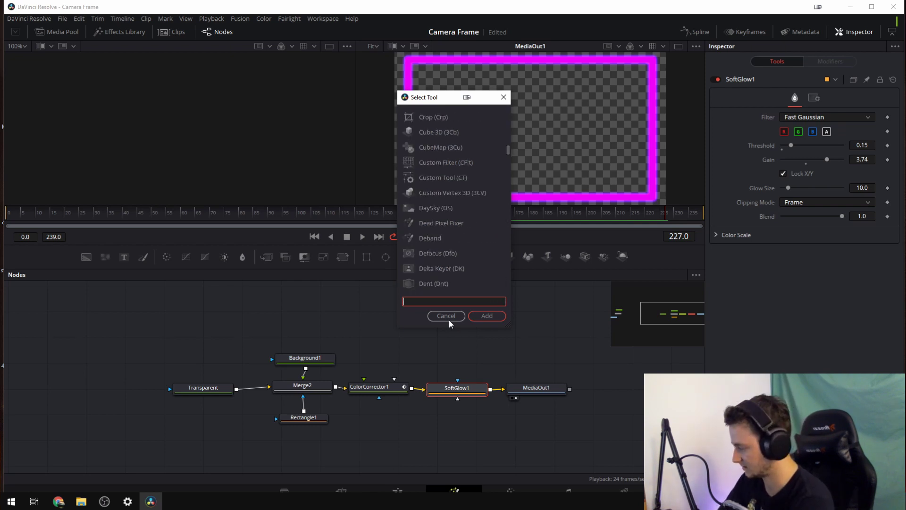
type("glow")
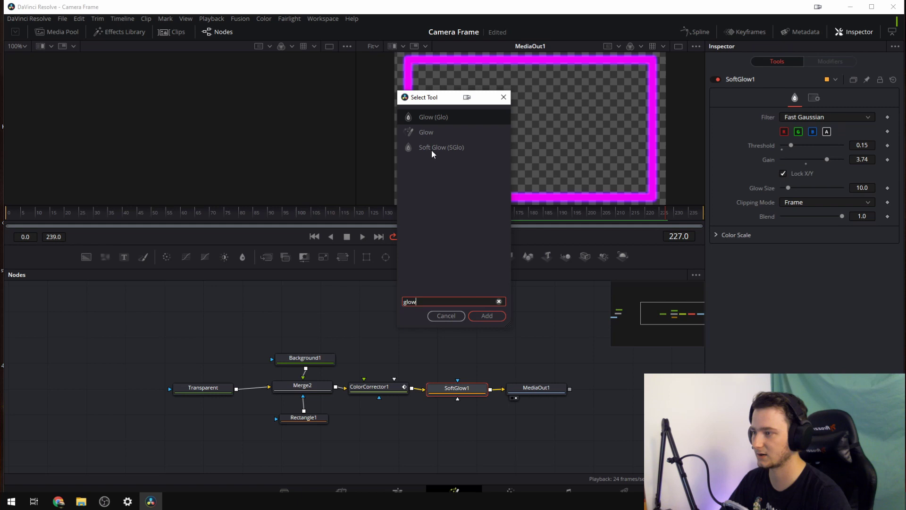
left_click(432, 150)
left_click(445, 314)
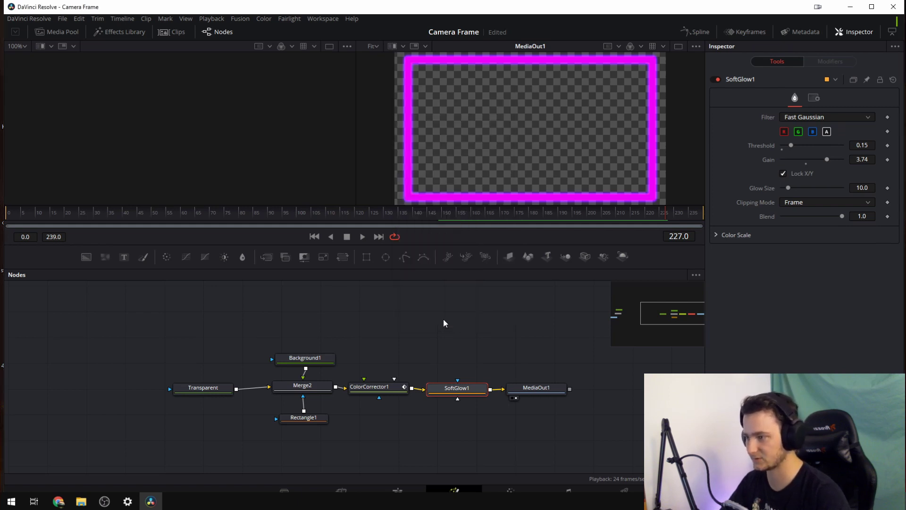
Play the comp and set Rectangle1's border join style to Round
key("space")
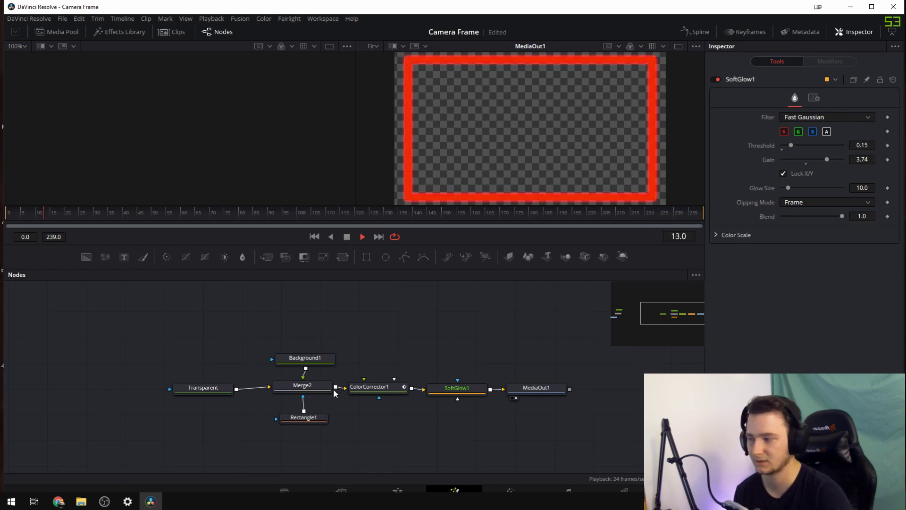
left_click(304, 417)
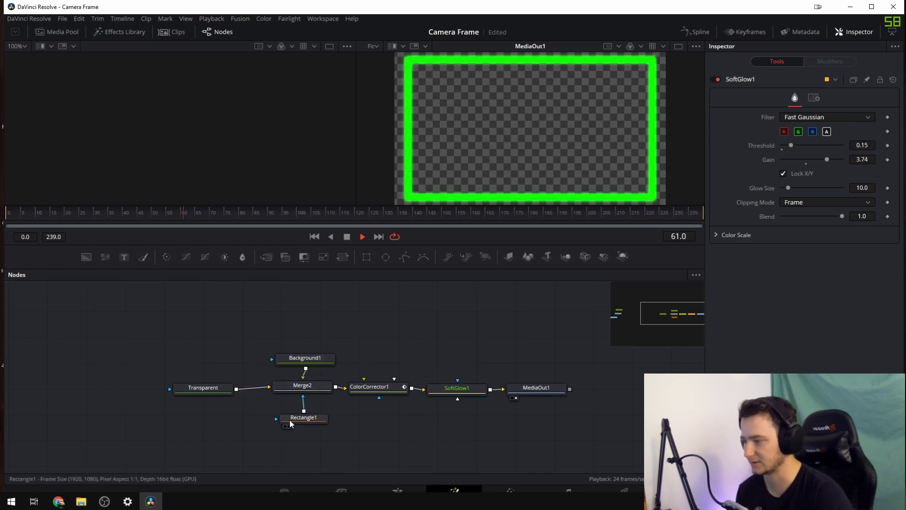
left_click(798, 202)
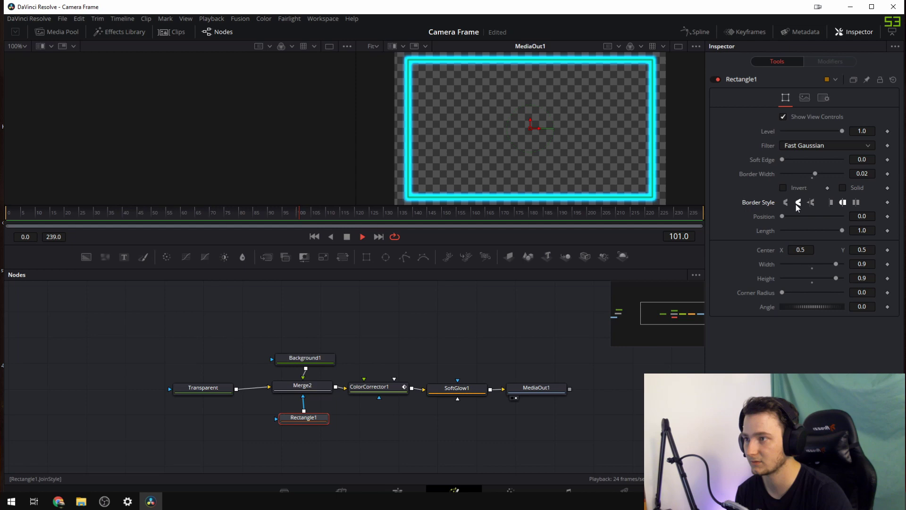
left_click(787, 203)
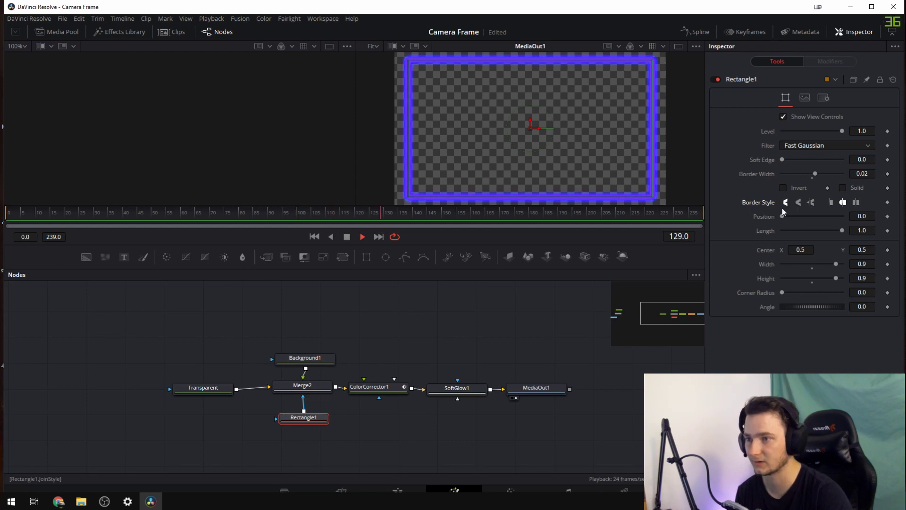
Zoom in on the frame corners, compare the square and middle join styles, and return to Round
left_click_drag(661, 78, 621, 131)
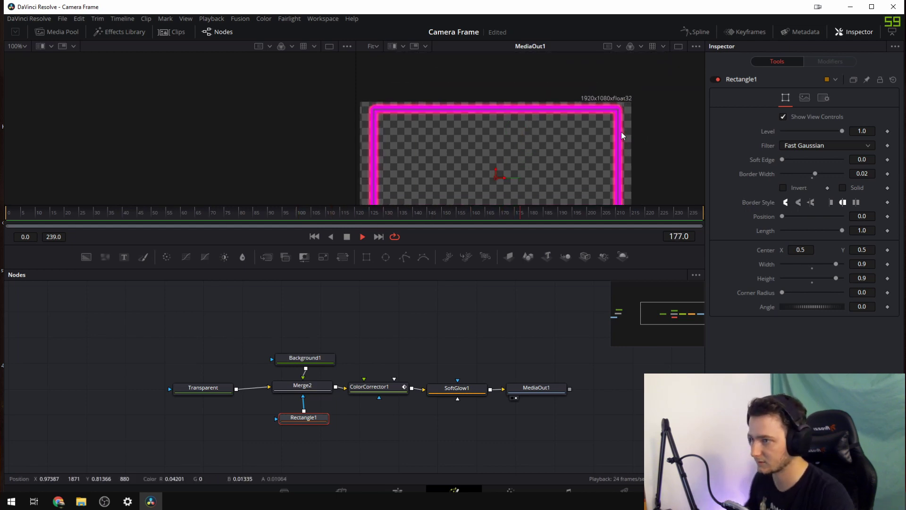
scroll(626, 109, "up", 5)
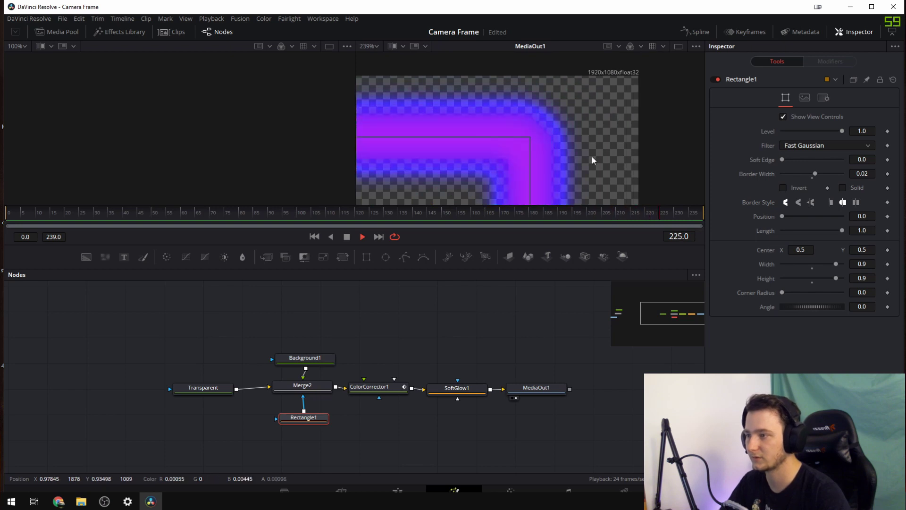
left_click(797, 203)
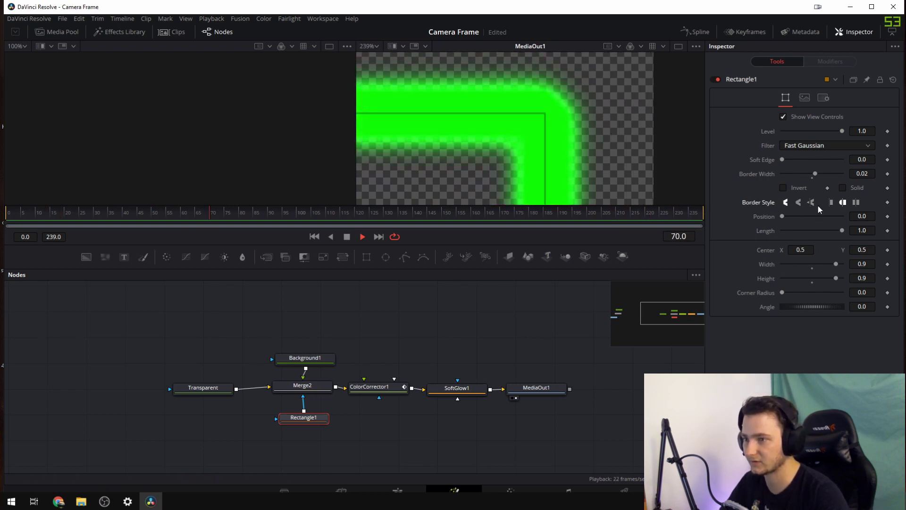
left_click(811, 203)
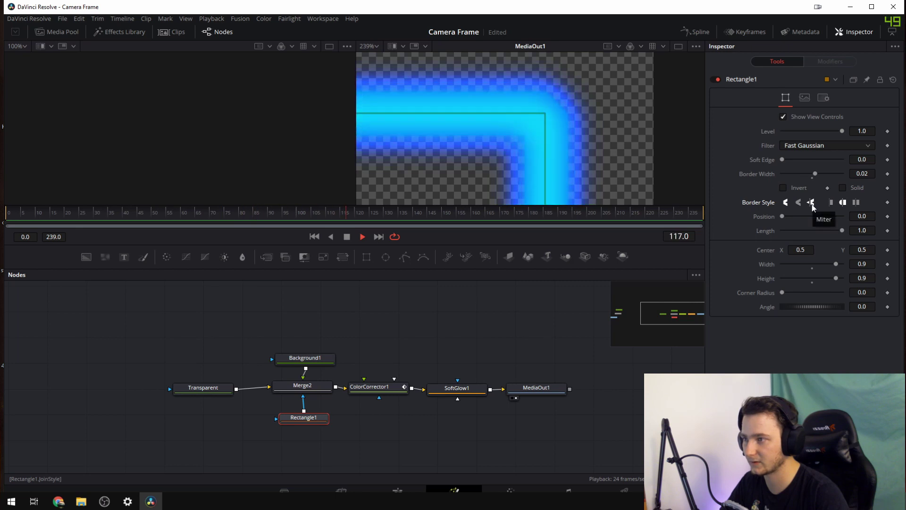
left_click(799, 203)
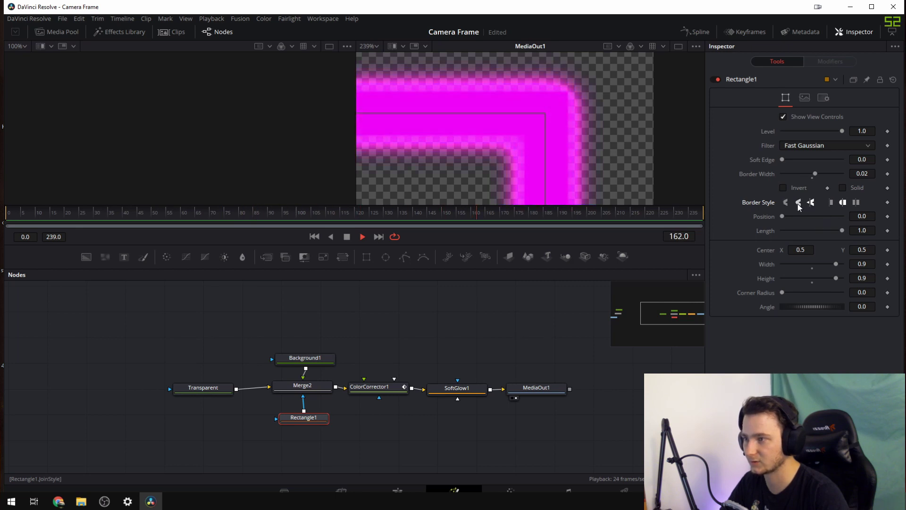
left_click(786, 202)
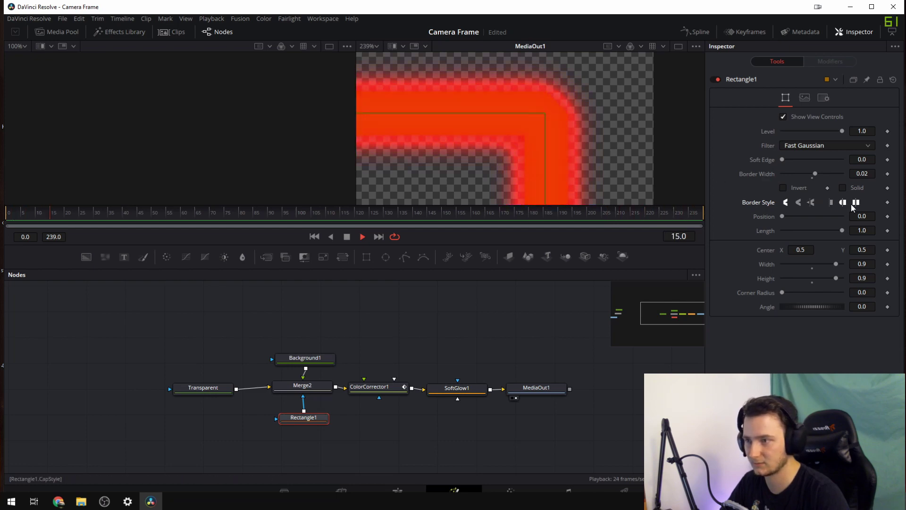
scroll(585, 107, "down", 10)
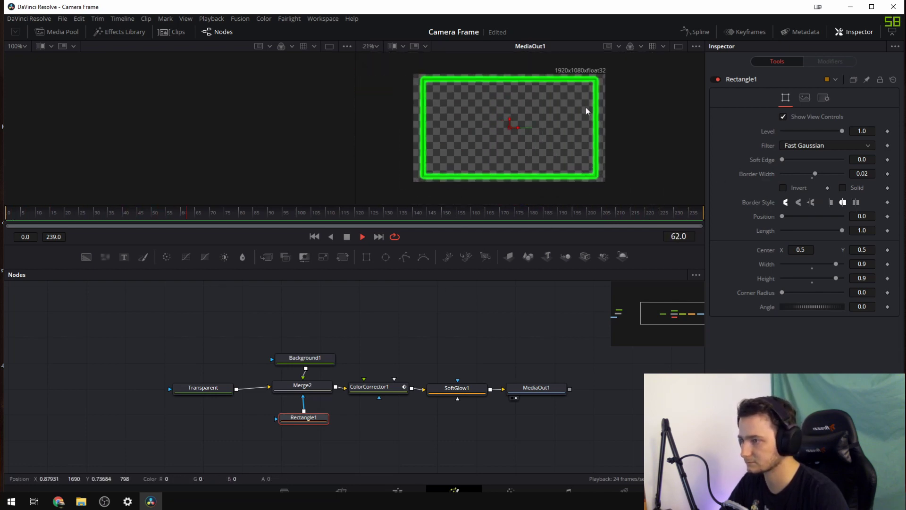
scroll(590, 121, "up", 3)
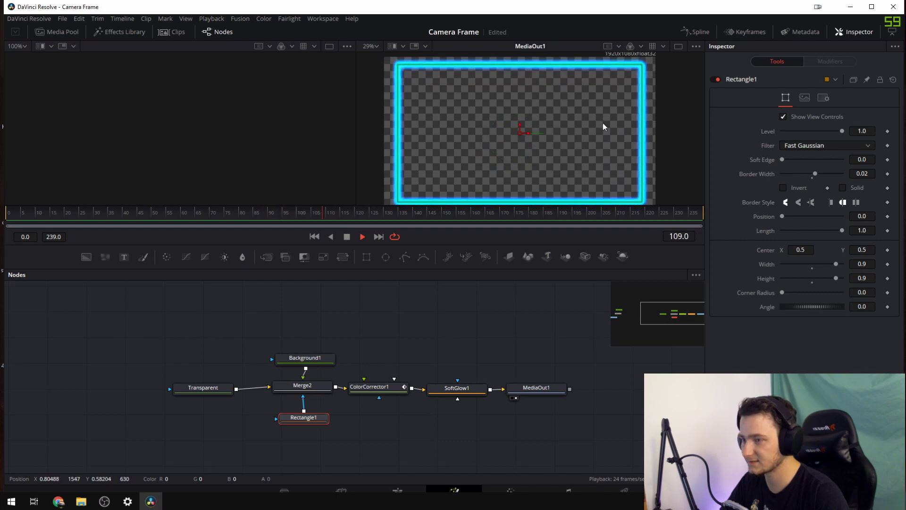
left_click_drag(602, 123, 598, 126)
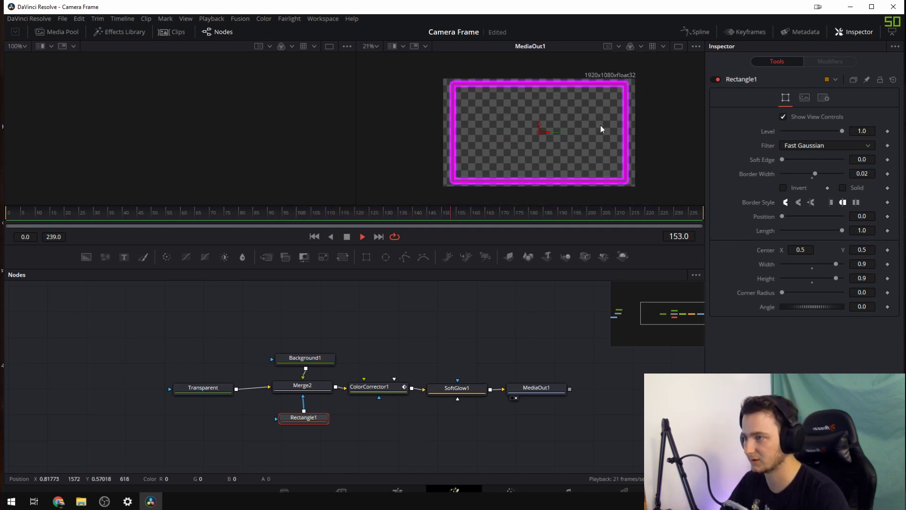
scroll(600, 125, "down", 1)
Disconnect Merge2 from ColorCorrector1 and move Background1, Merge2 and Rectangle1 aside
left_click(347, 237)
left_click_drag(429, 312, 474, 289)
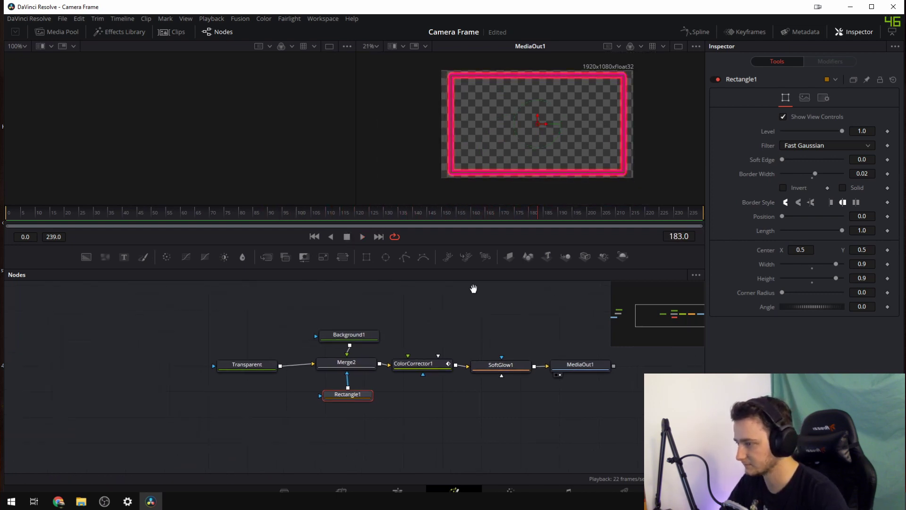
left_click_drag(411, 306, 449, 328)
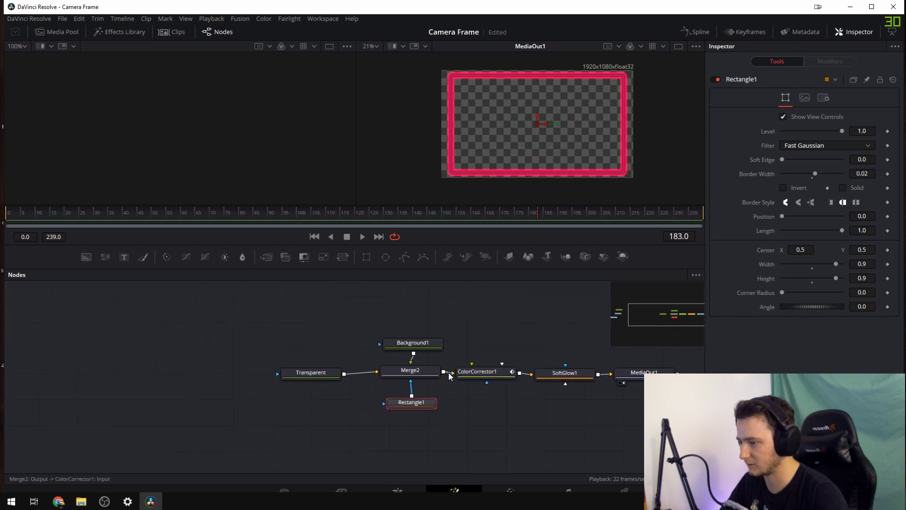
left_click_drag(448, 372, 361, 372)
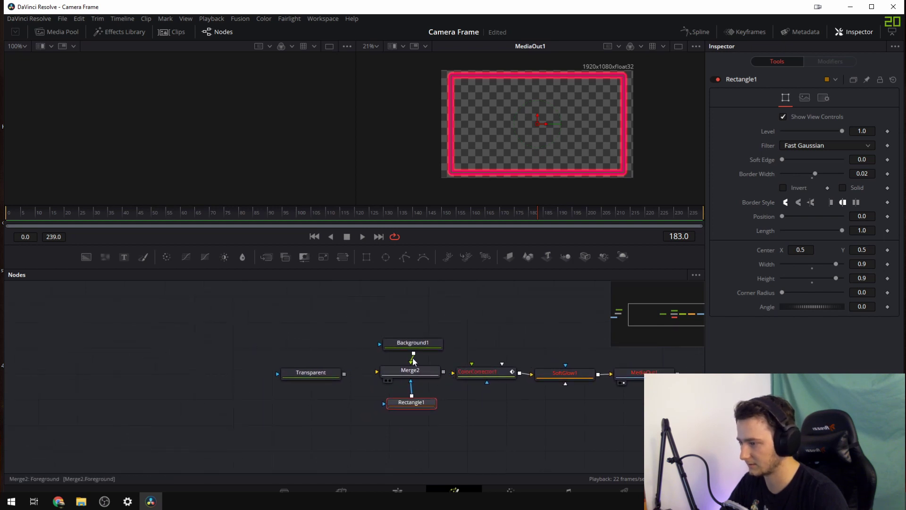
left_click_drag(437, 314, 385, 415)
left_click_drag(412, 377, 334, 302)
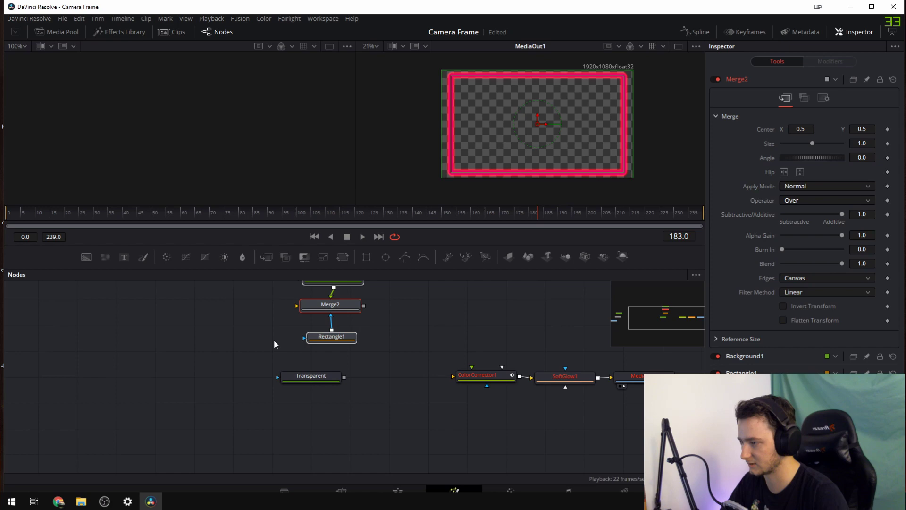
Bring Frame1, Merge1 and MediaIn1 over, wiring Transparent into Merge1 and Merge1 into ColorCorrector1
left_click_drag(274, 339, 518, 322)
left_click_drag(258, 301, 71, 416)
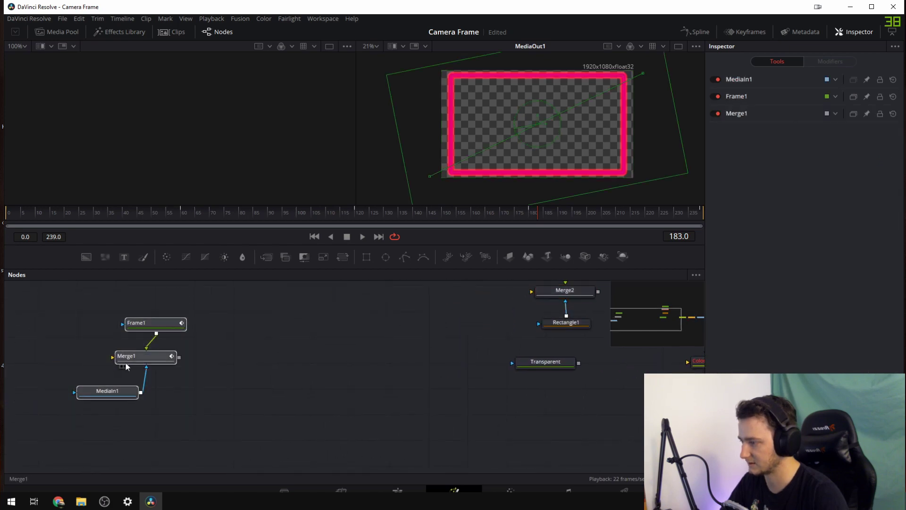
left_click_drag(138, 374, 418, 389)
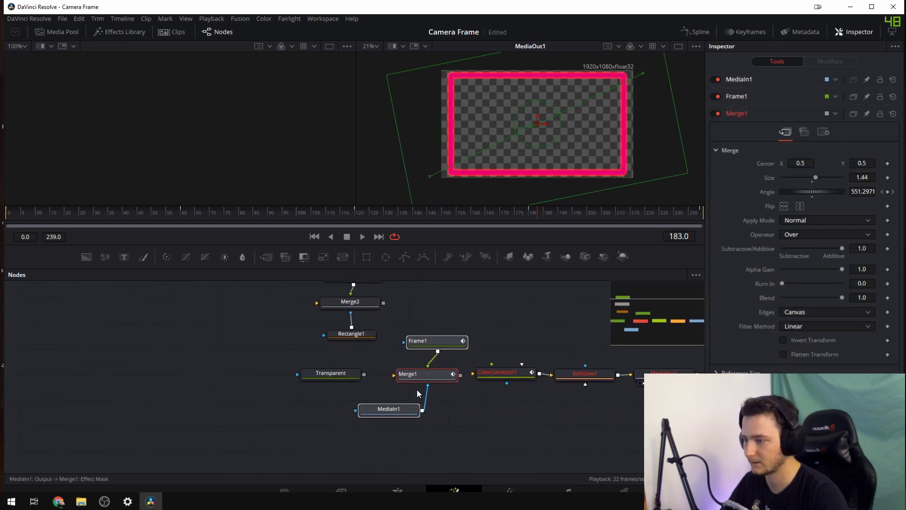
left_click(369, 386)
left_click_drag(369, 375, 417, 378)
left_click_drag(460, 375, 326, 435)
left_click_drag(378, 388, 371, 387)
left_click(448, 353)
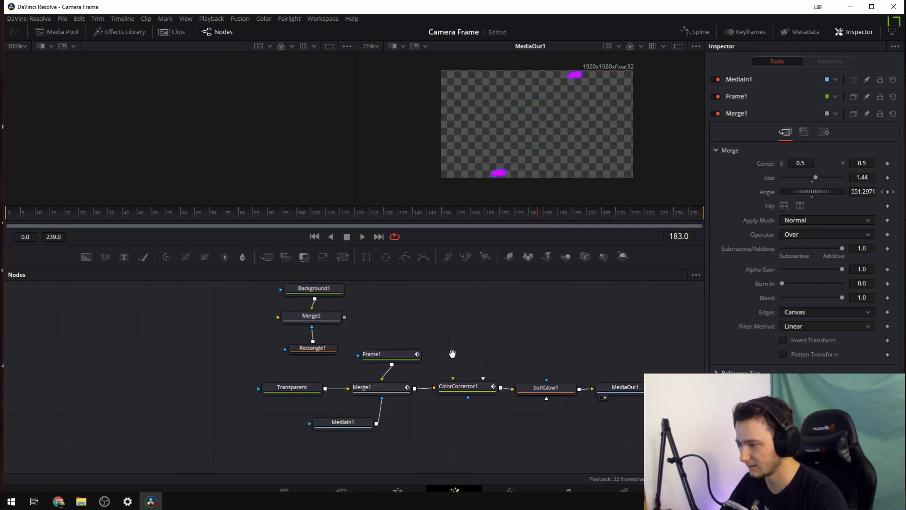
left_click_drag(448, 353, 441, 352)
left_click(360, 237)
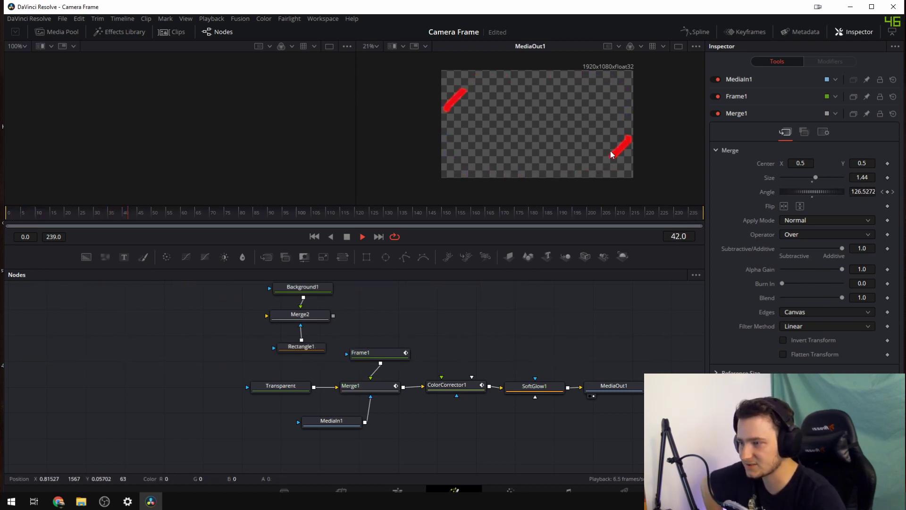
left_click_drag(331, 428, 371, 418)
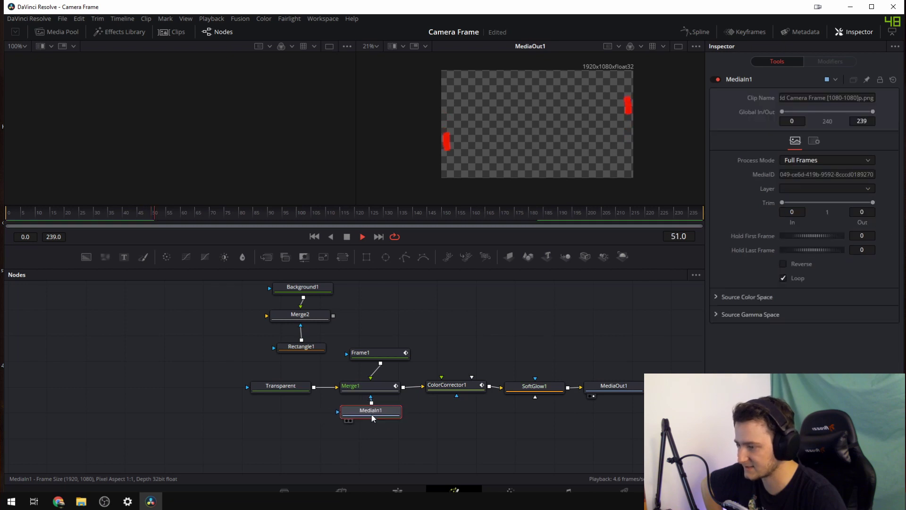
left_click(63, 31)
left_click(158, 76)
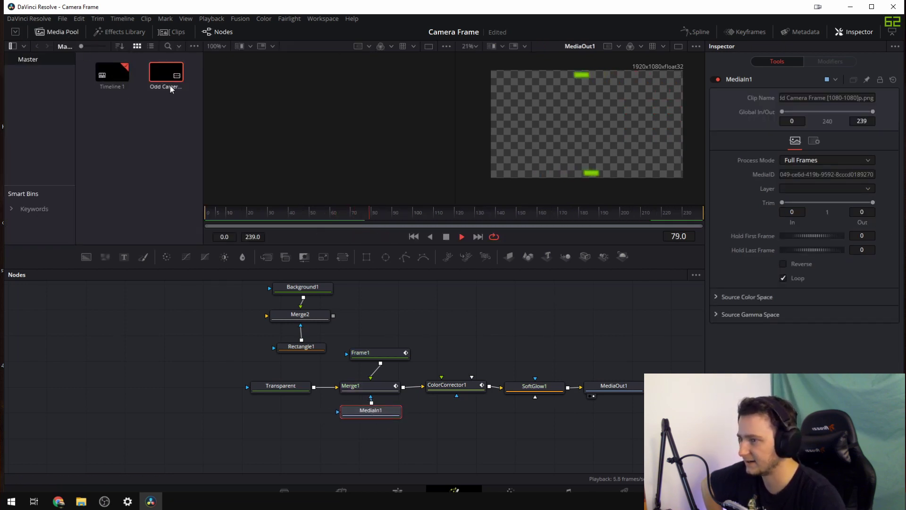
left_click(345, 422)
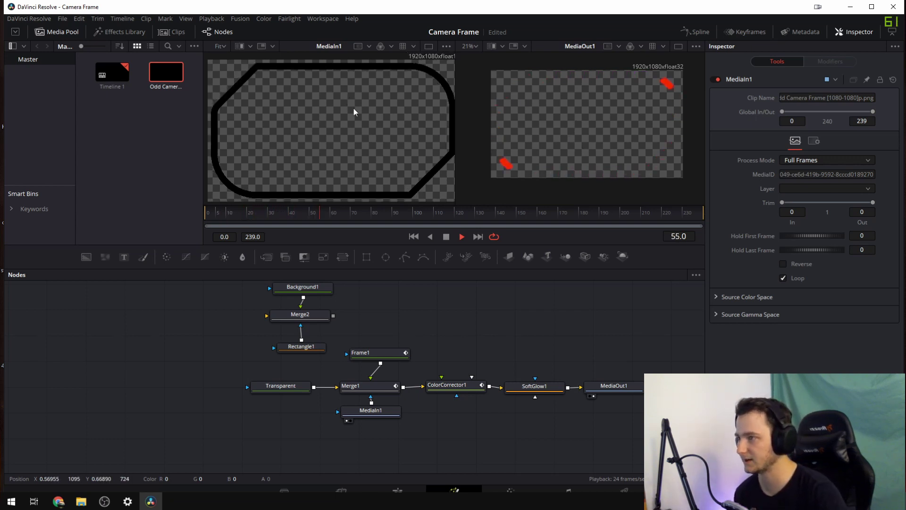
left_click_drag(353, 109, 338, 108)
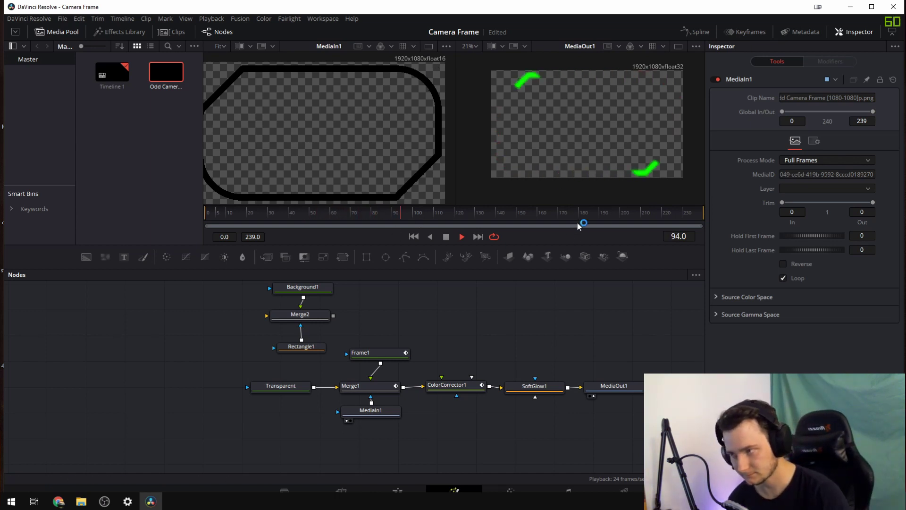
Stop playback and add a new colour stop to Frame1's gradient, sliding it to the end
left_click(447, 236)
left_click(368, 354)
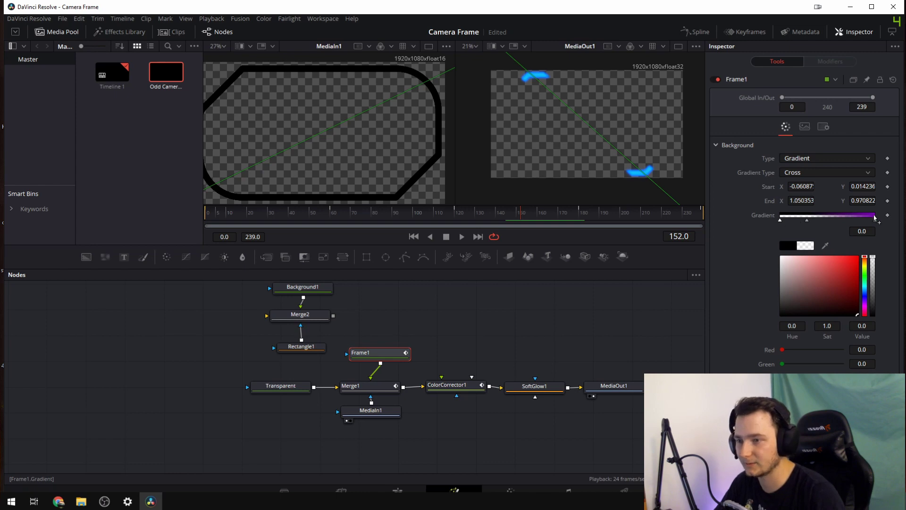
left_click_drag(670, 176, 653, 178)
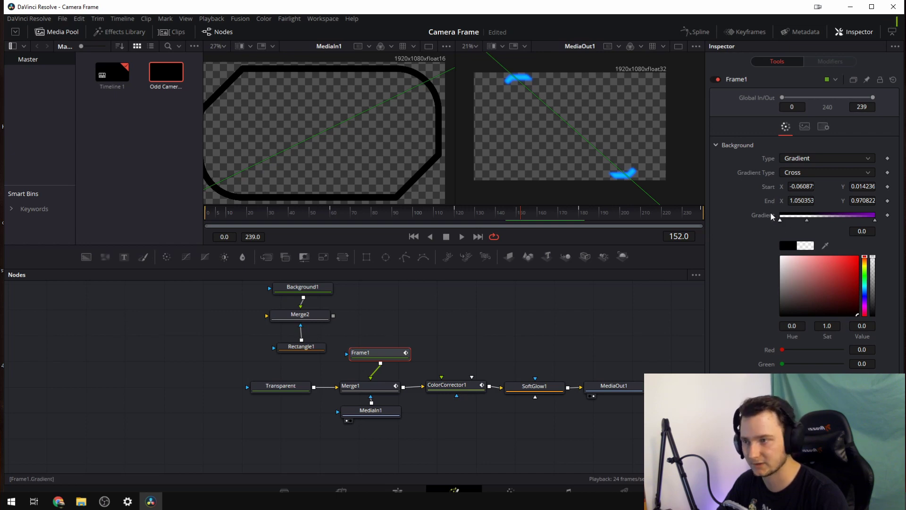
left_click(809, 220)
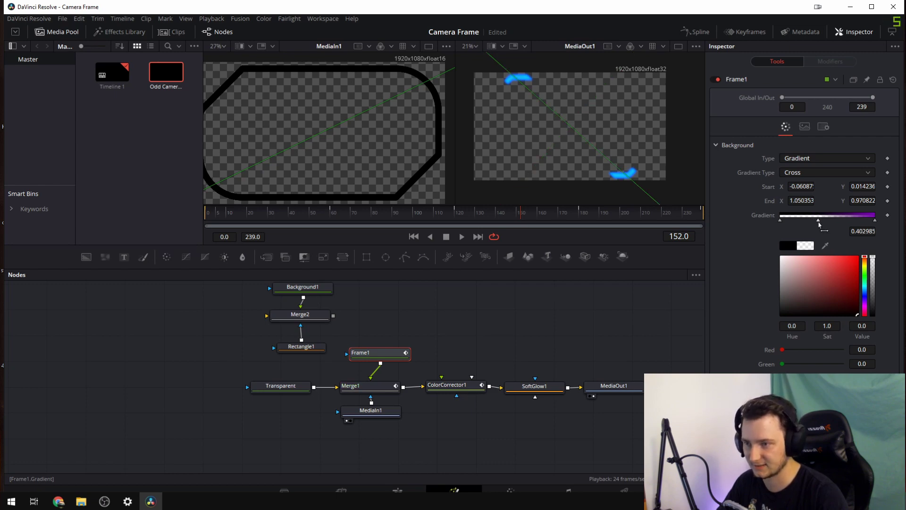
left_click_drag(853, 225, 832, 228)
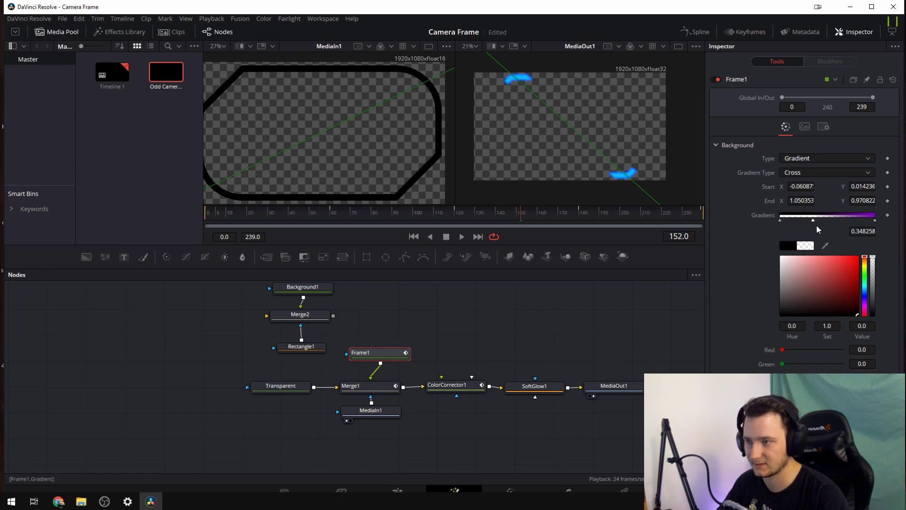
Disable SoftGlow1, reselect Frame1, stop playback and return to the first frame
left_click(527, 391)
left_click(718, 79)
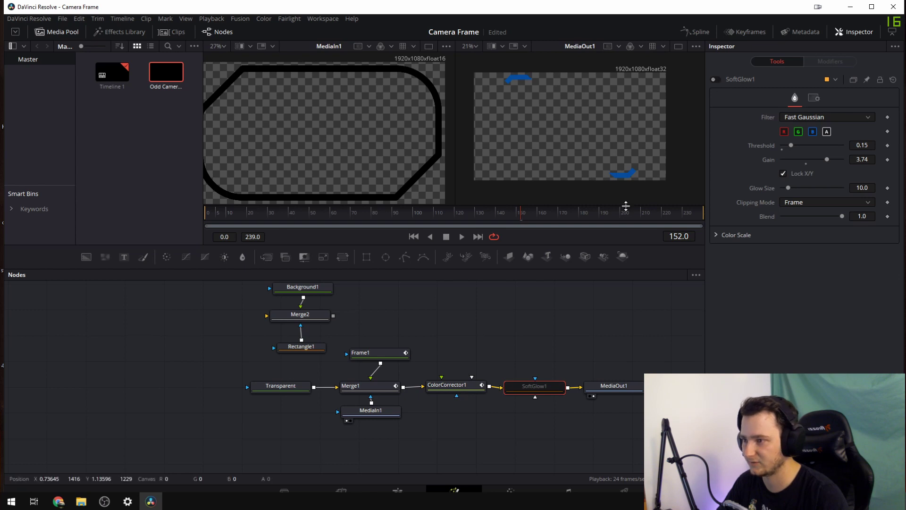
left_click(375, 353)
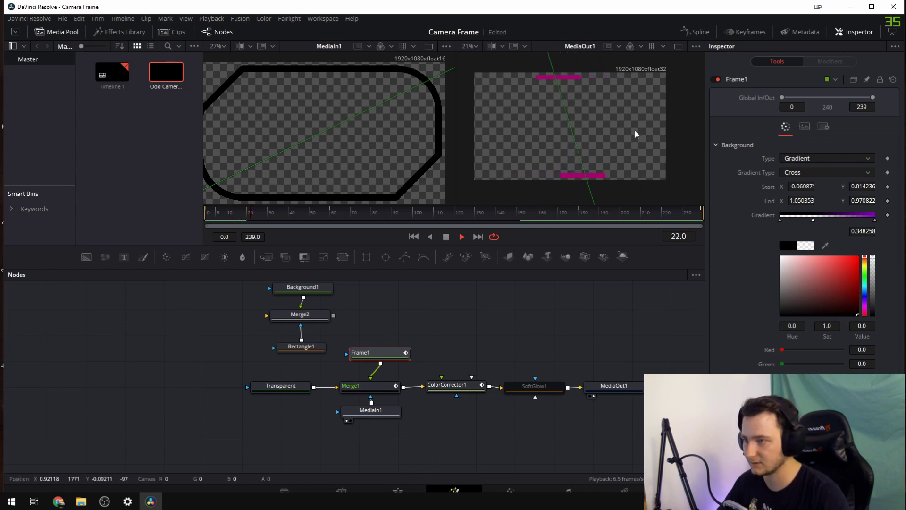
key("space")
scroll(642, 142, "down", 3)
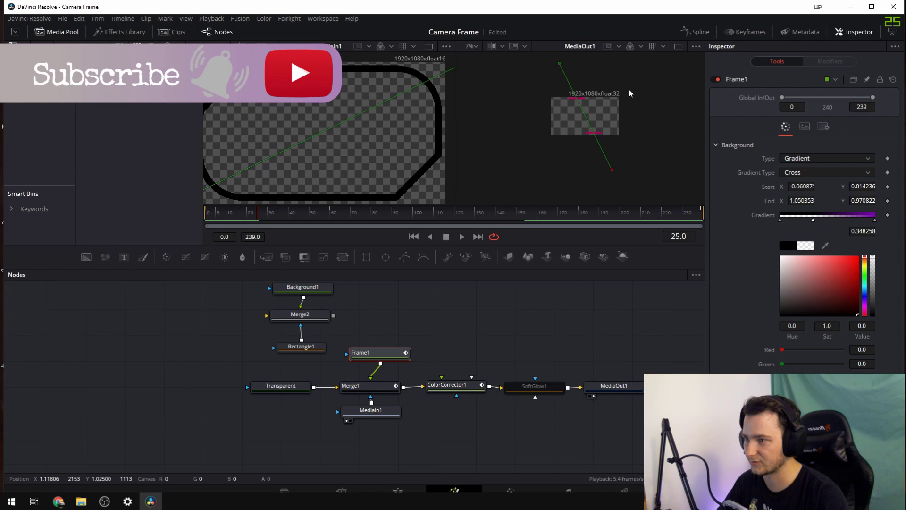
key("Home")
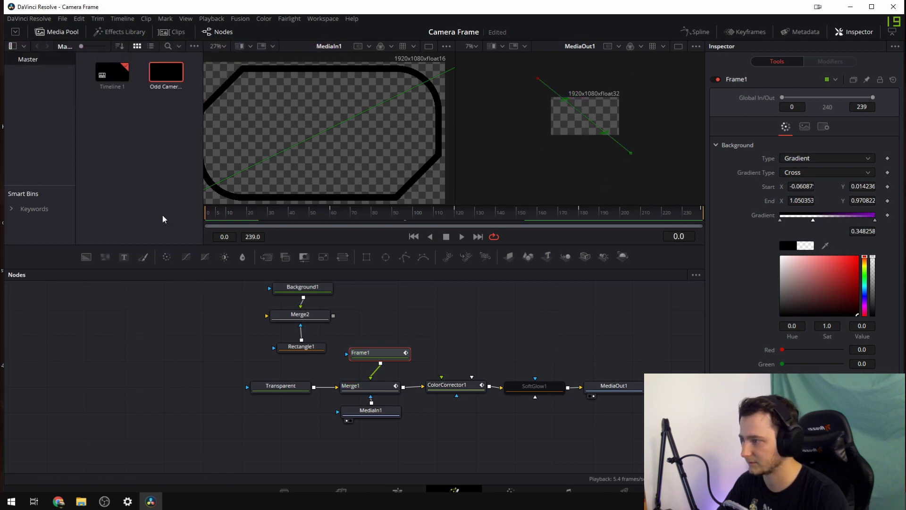
scroll(541, 126, "up", 2)
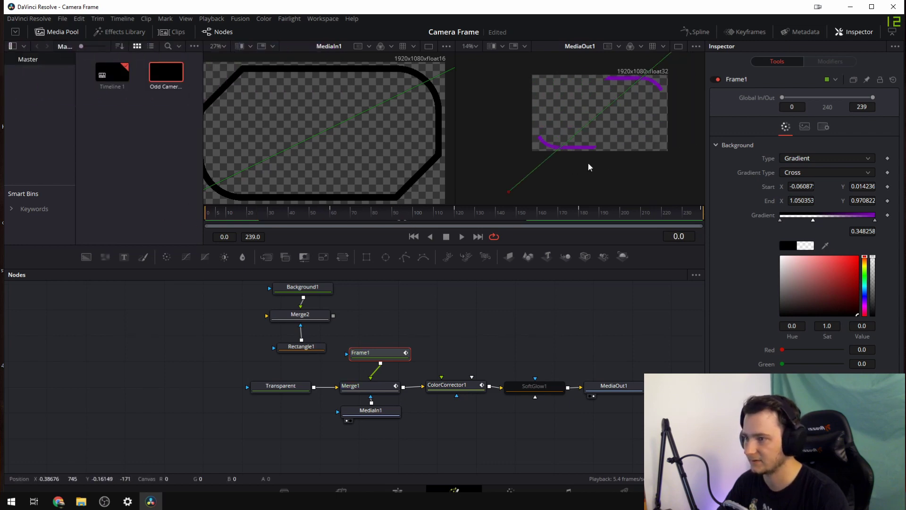
scroll(587, 162, "down", 2)
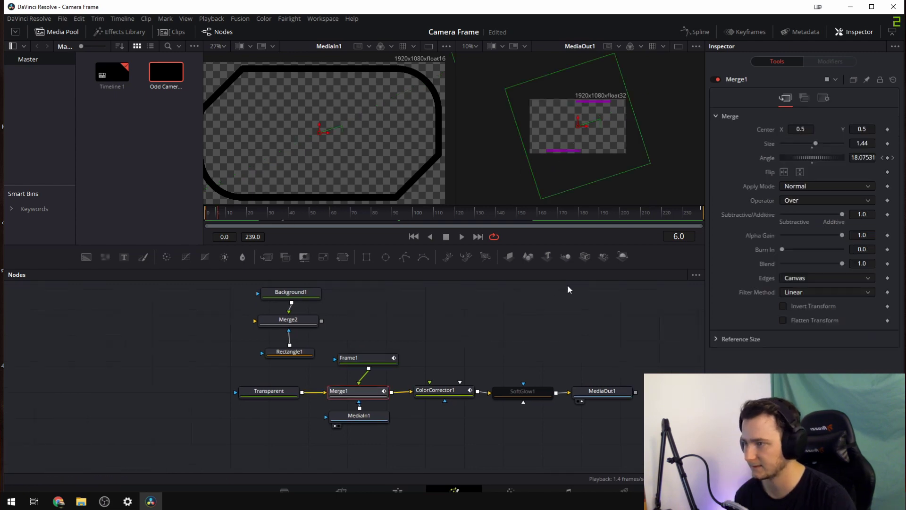
left_click_drag(654, 196, 638, 200)
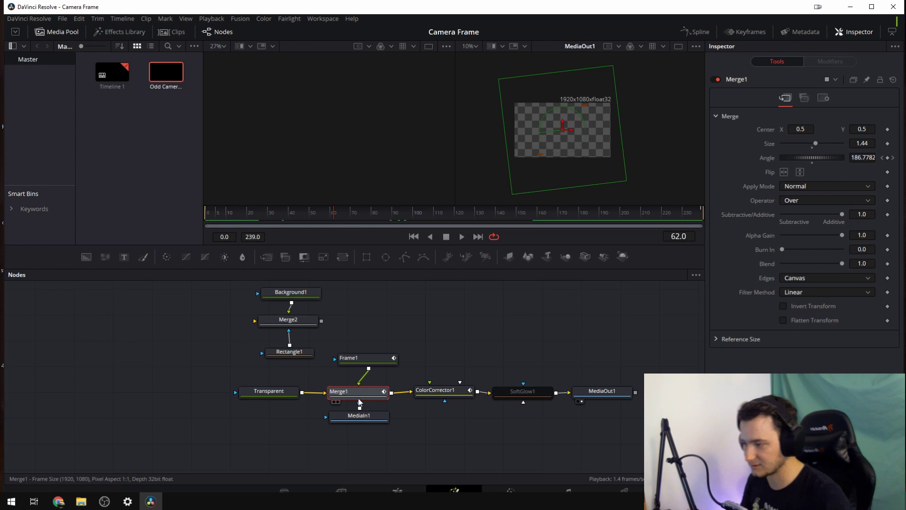
left_click_drag(334, 213, 468, 215)
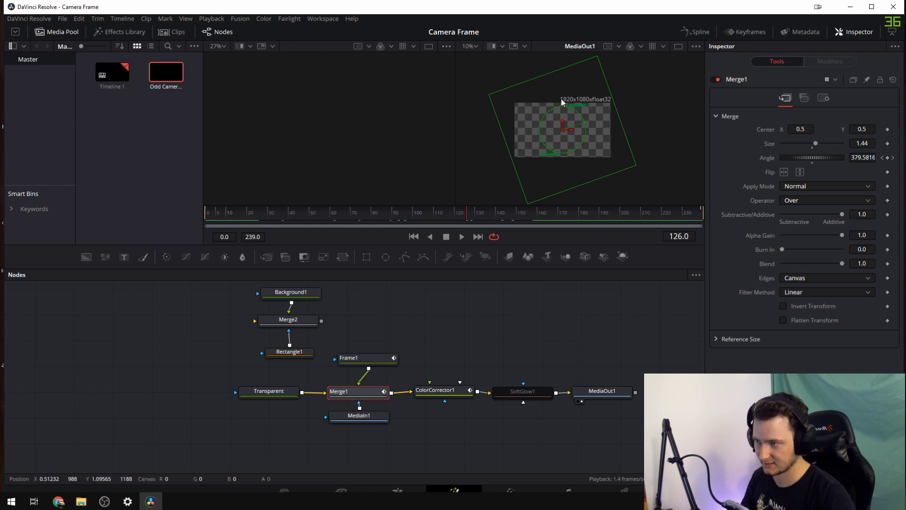
left_click_drag(446, 216, 489, 198)
left_click_drag(360, 213, 186, 214)
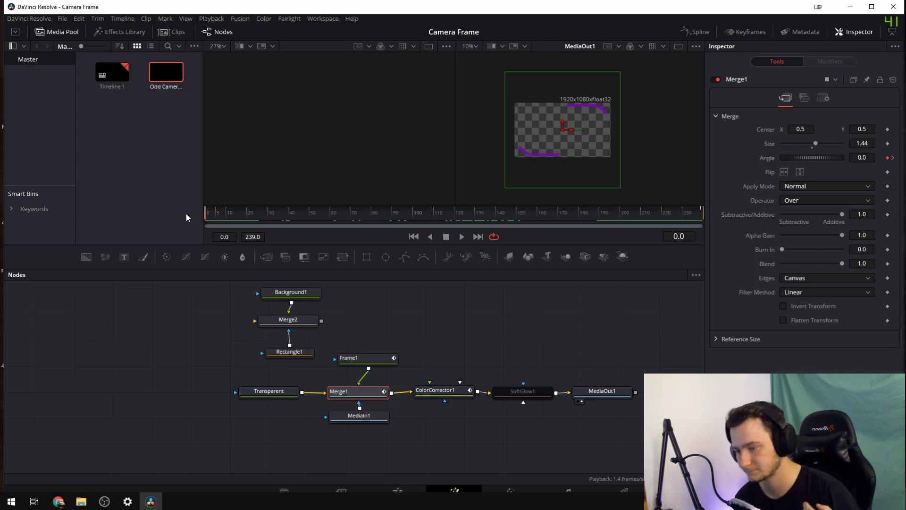
Maximise the Resolve window and deselect the Merge1 node
left_click(872, 6)
left_click(647, 339)
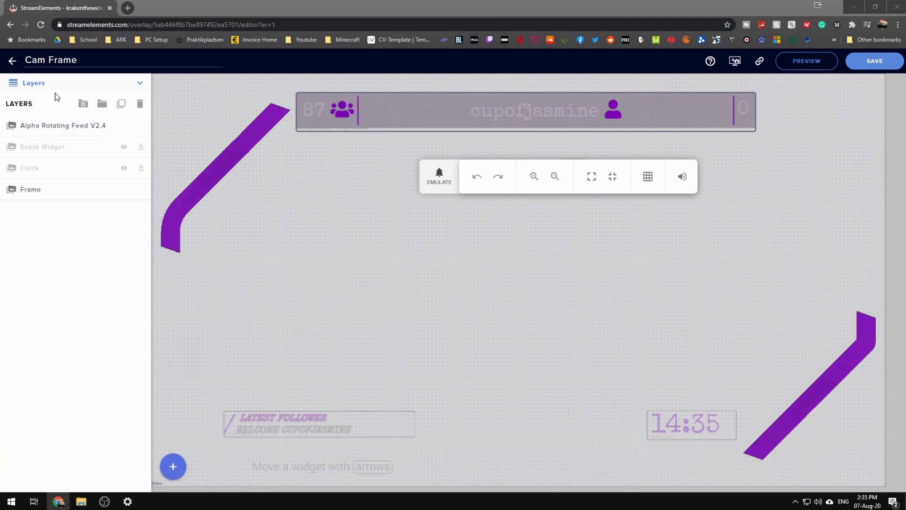
Open the Frame layer's position/size and video Settings, briefly browsing the add-widget menu
left_click(42, 191)
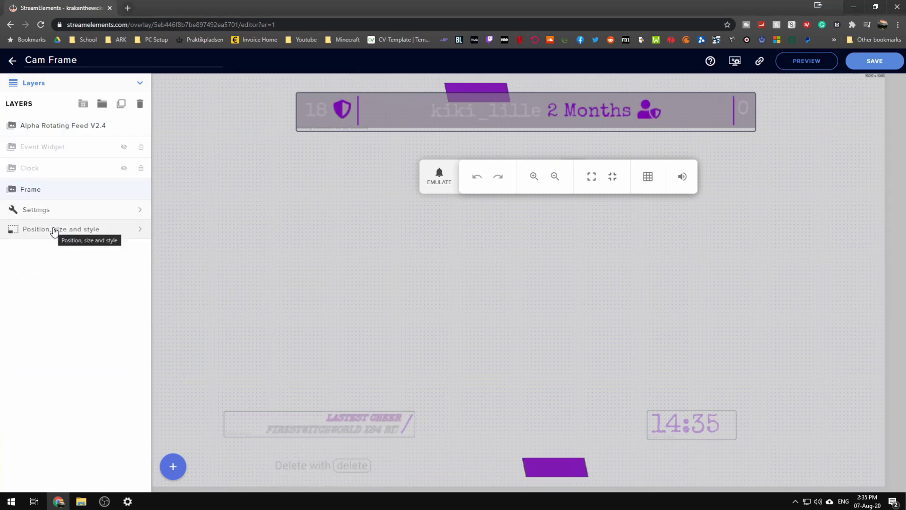
left_click(53, 231)
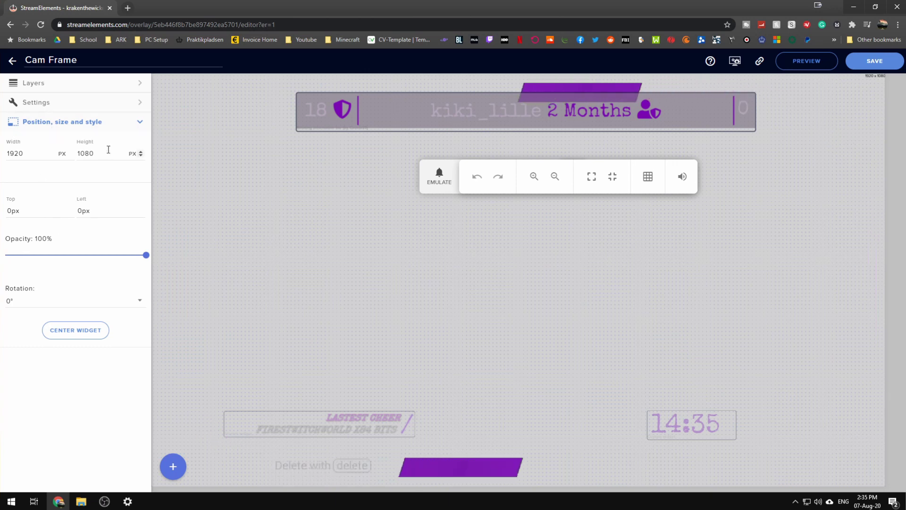
left_click(66, 110)
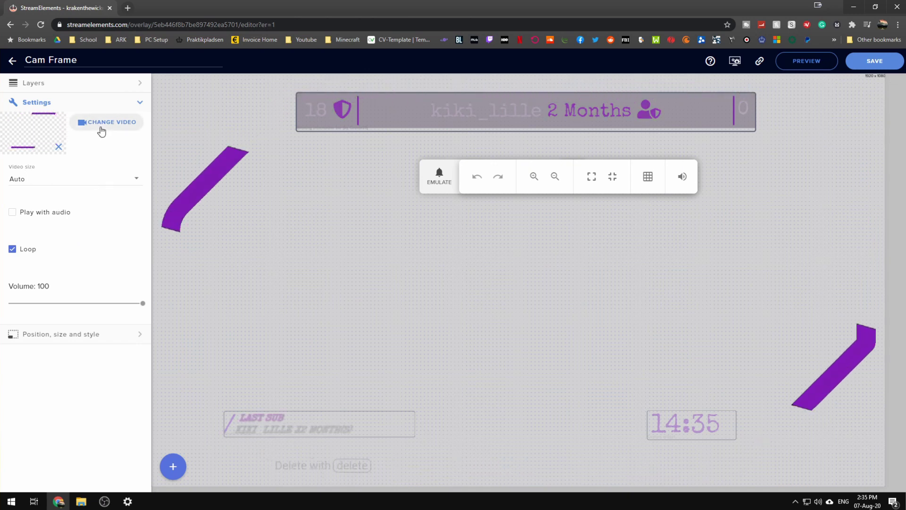
left_click(71, 84)
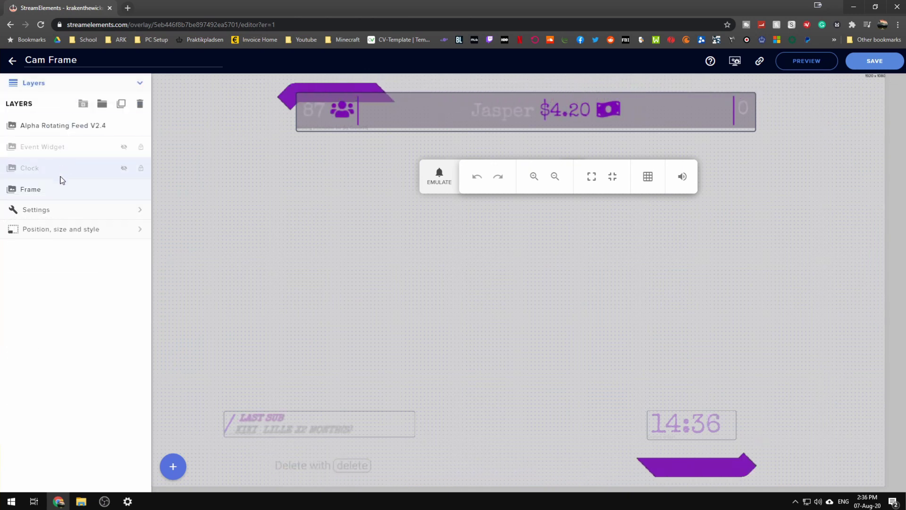
left_click(173, 466)
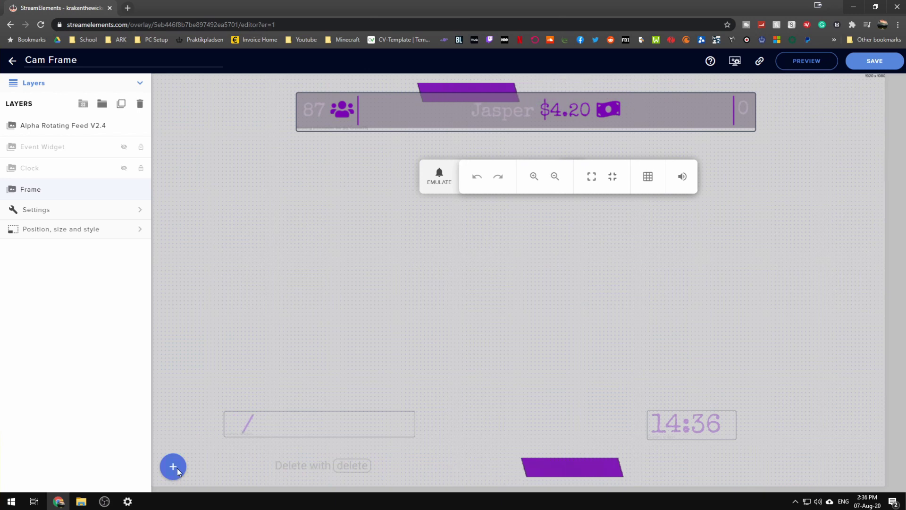
mouse_move(198, 364)
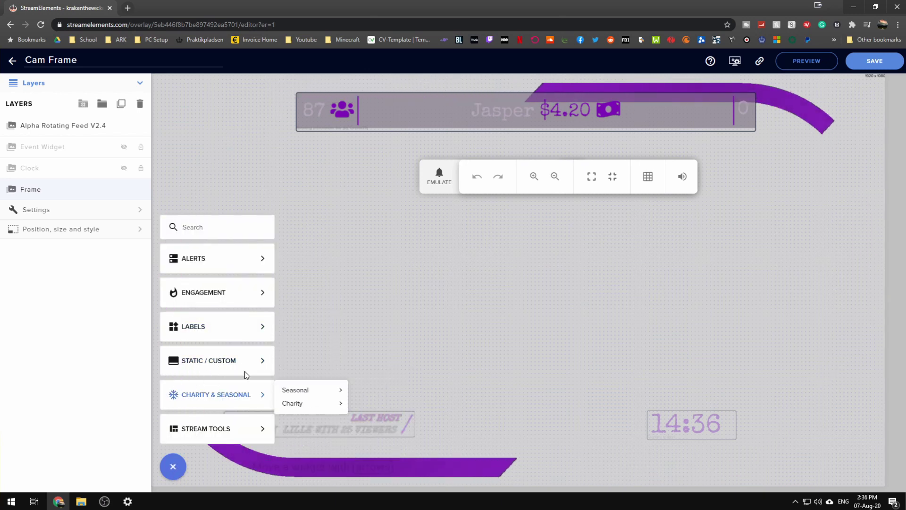
left_click(93, 208)
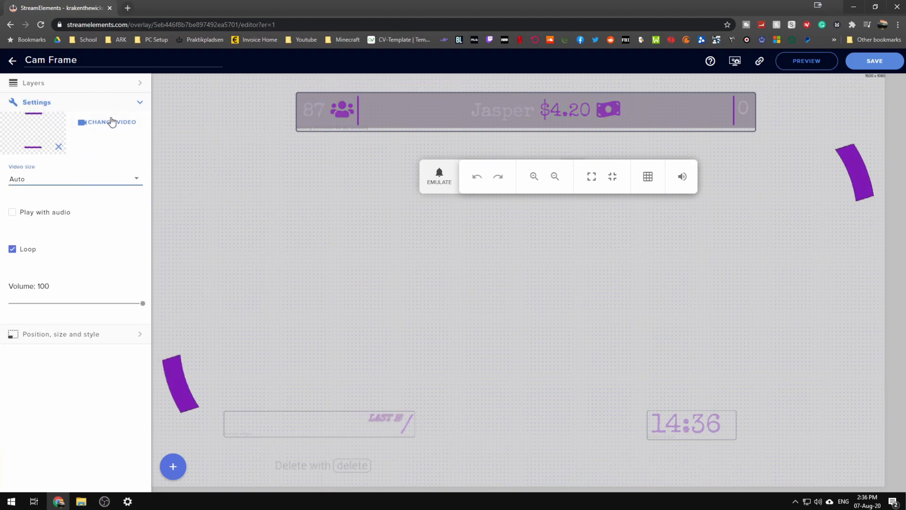
Preview the frame videos, submit the 326 KB newOutput.webm, and expand Position, size and style
left_click(111, 122)
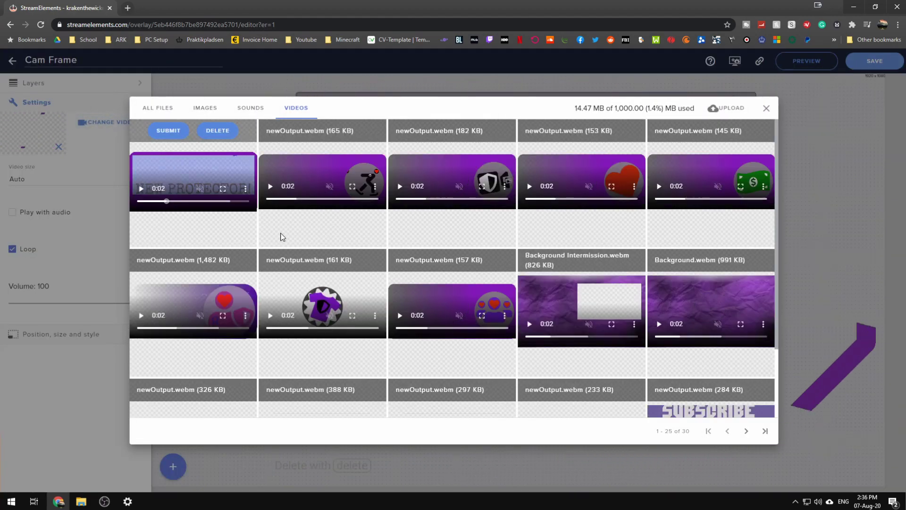
left_click(390, 257)
scroll(394, 245, "down", 2)
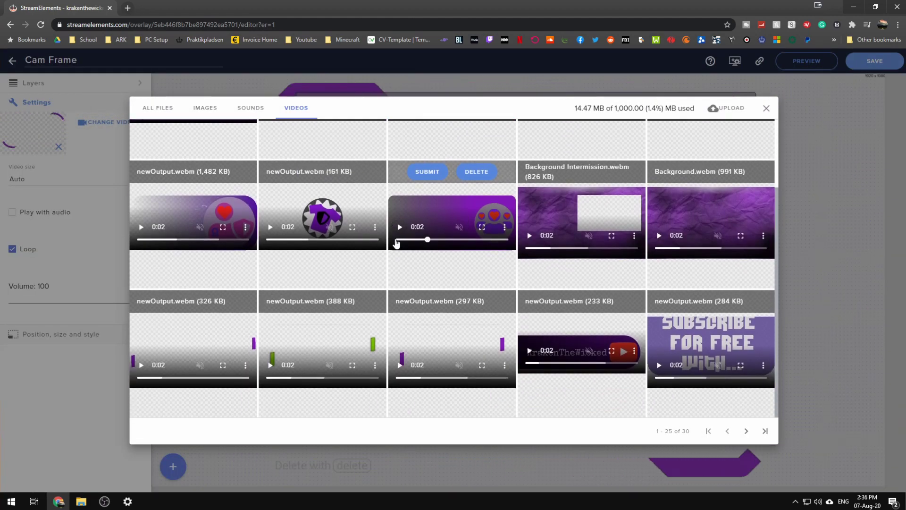
scroll(399, 239, "up", 2)
scroll(400, 243, "down", 2)
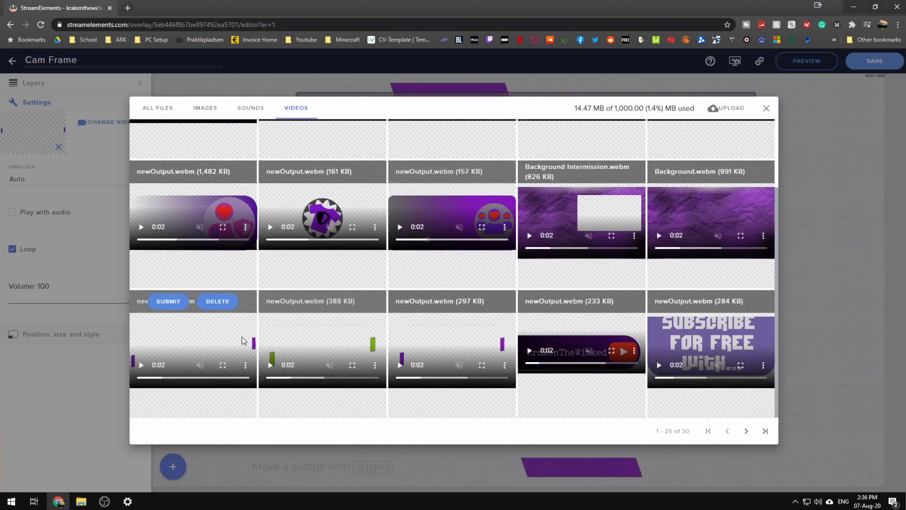
mouse_move(333, 342)
left_click(270, 365)
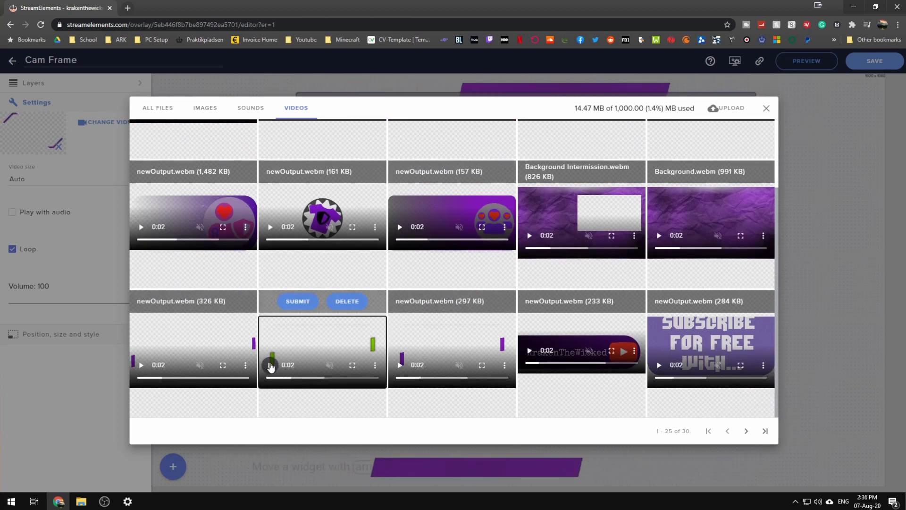
left_click(400, 365)
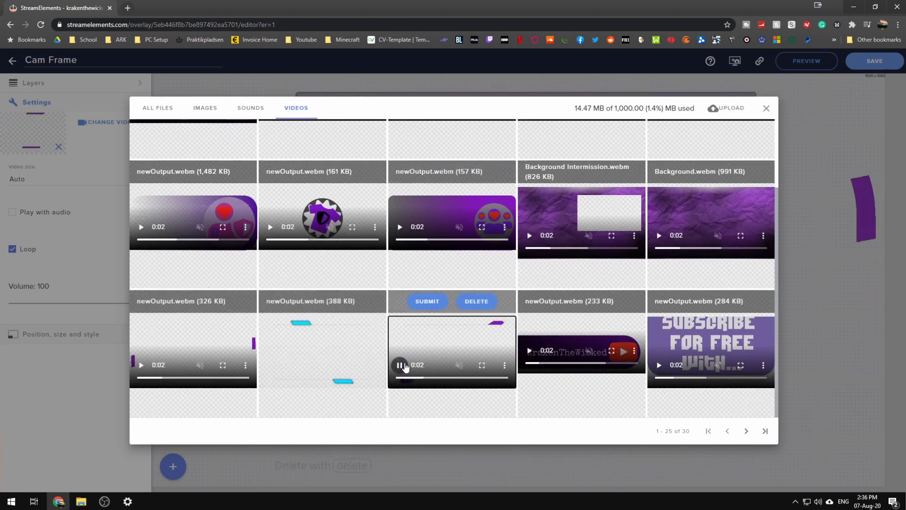
left_click(141, 365)
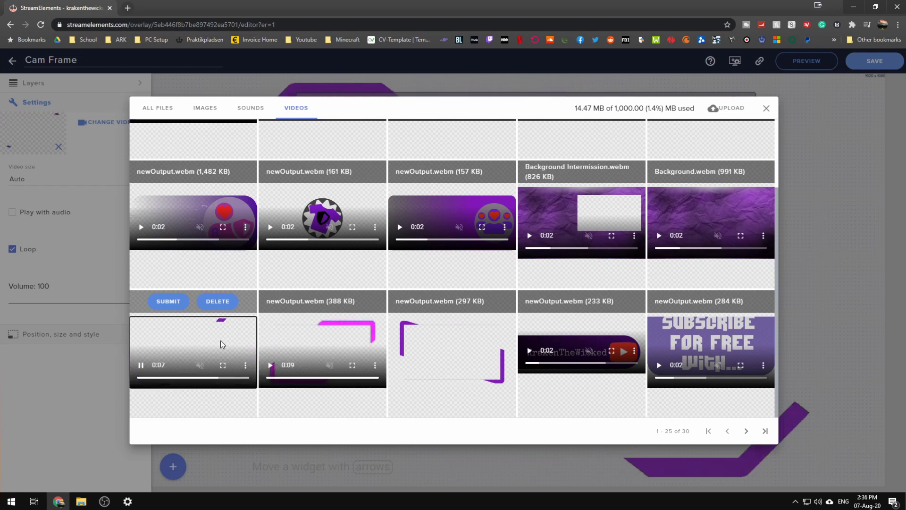
left_click(168, 301)
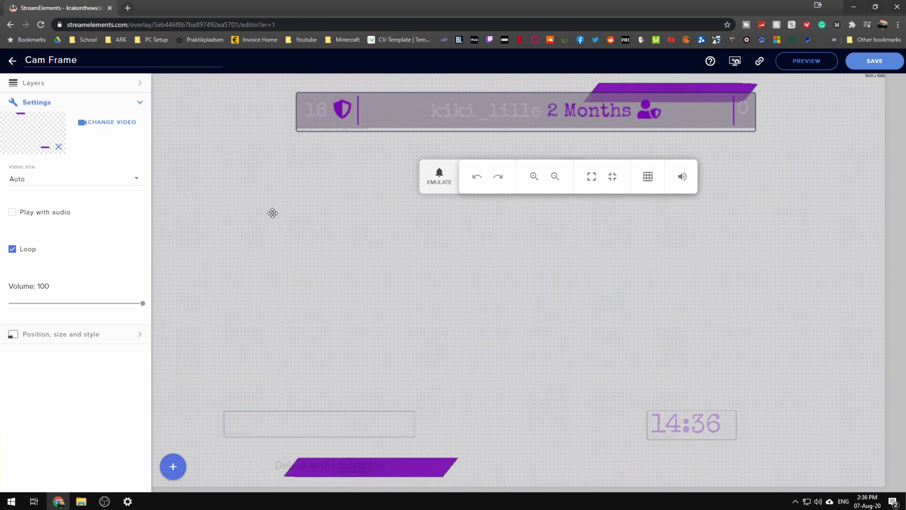
left_click(61, 334)
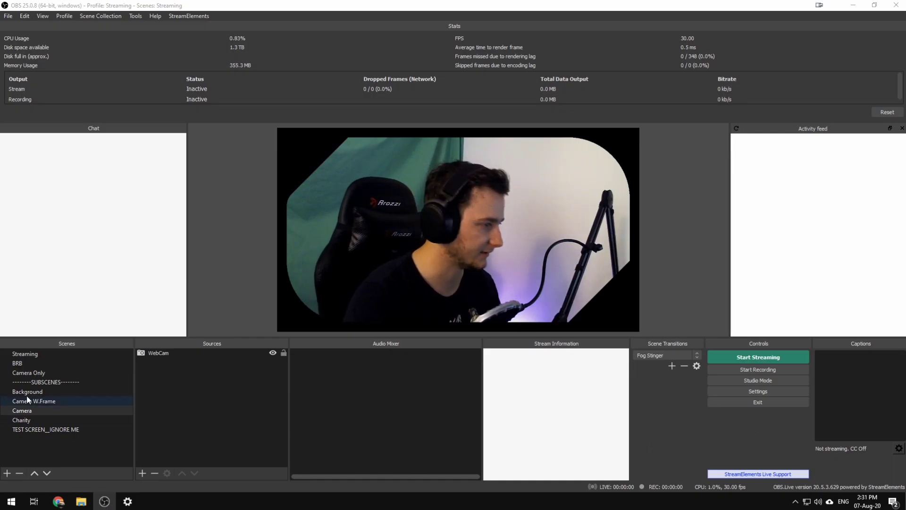
Switch from the Camera scene to the Camera W.Frame scene and select its Camera source
left_click(29, 411)
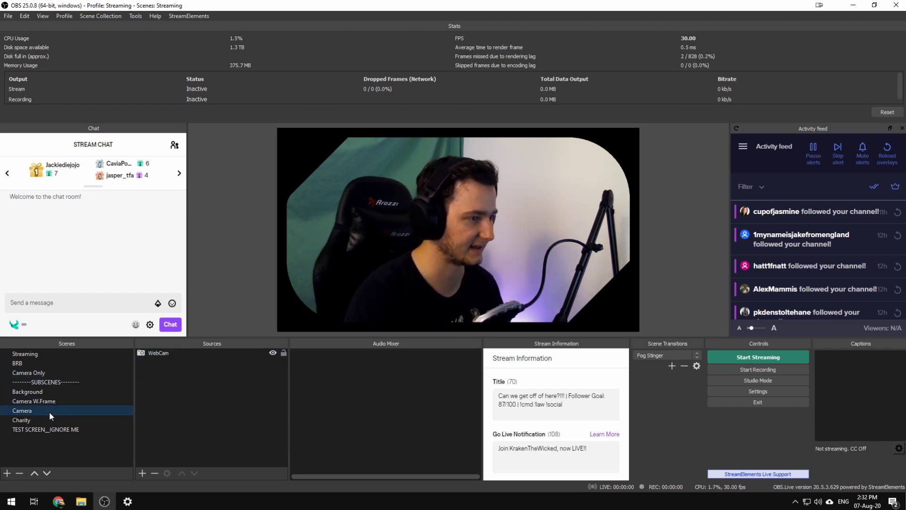
left_click(59, 401)
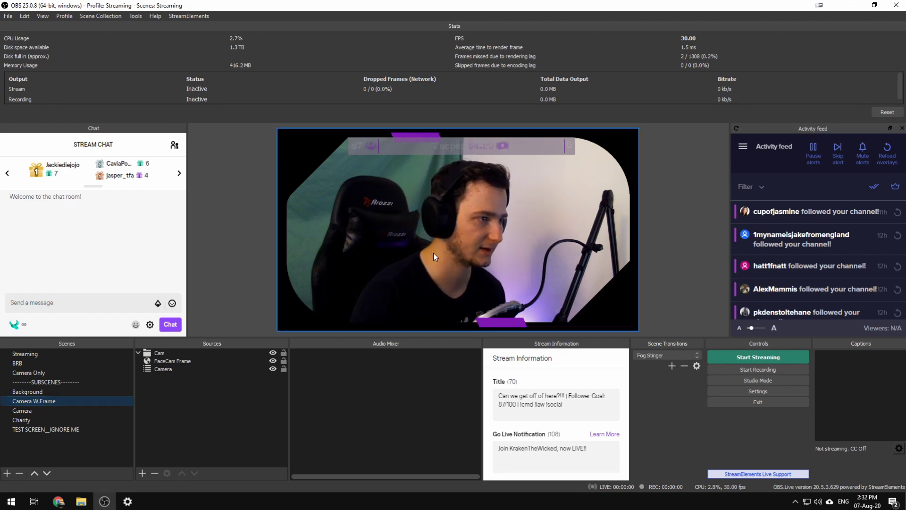
left_click(204, 370)
Glance at the Camera source's Properties without changes, then bring up its Filters
right_click(199, 367)
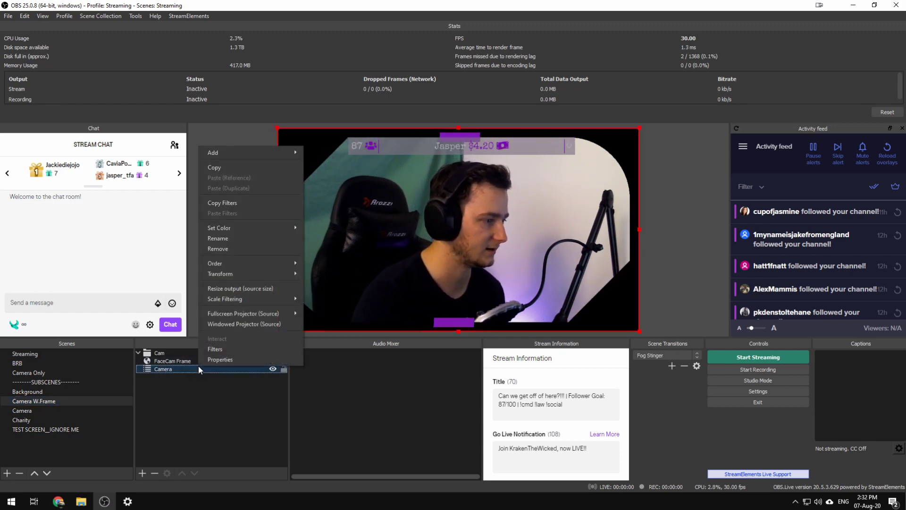
left_click(220, 360)
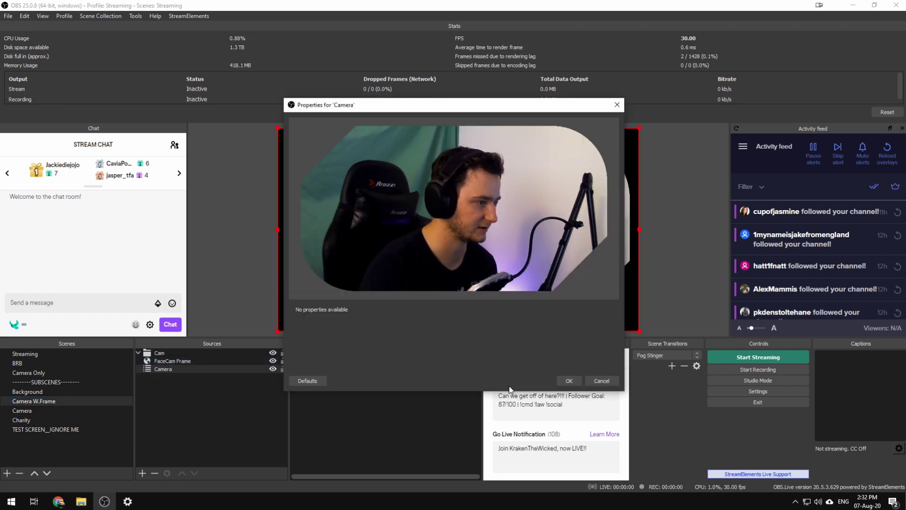
key("Escape")
right_click(202, 369)
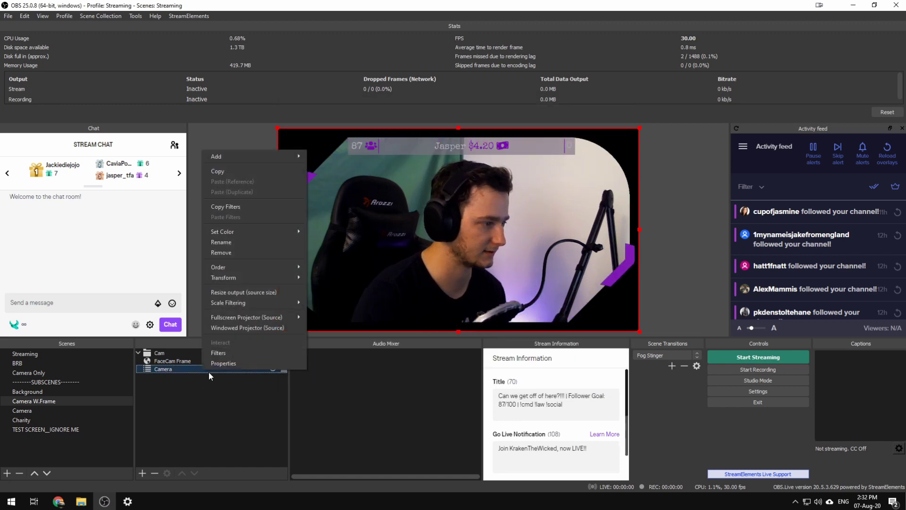
left_click(243, 355)
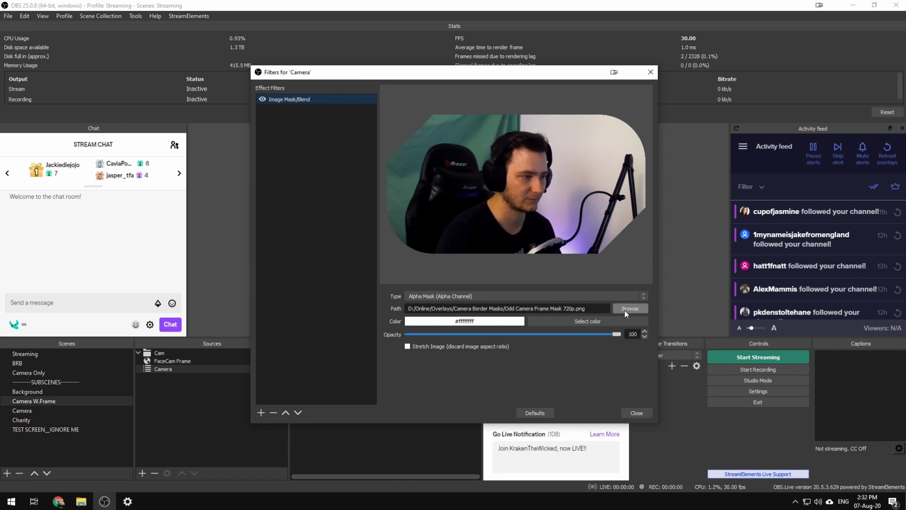
Inspect the Image Mask/Blend filter's path pointing to Odd Camera Frame Mask 720p.png
left_click(593, 309)
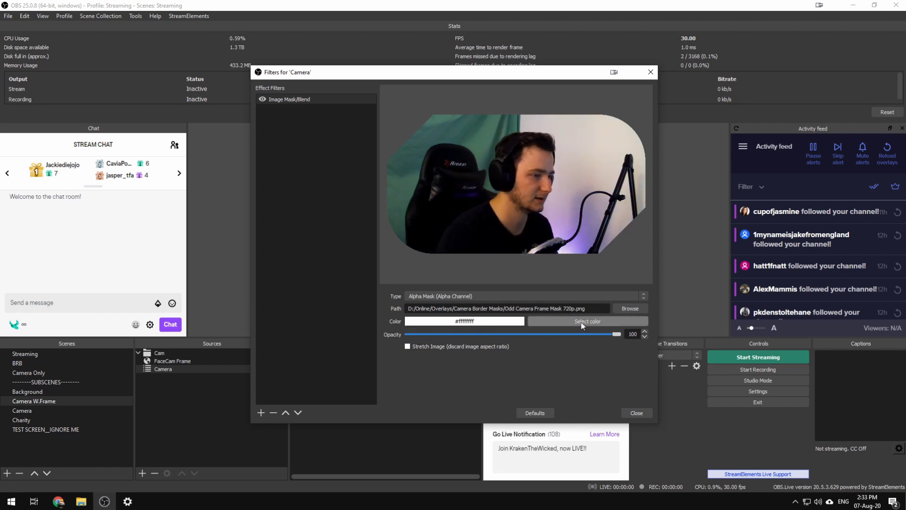
left_click(434, 296)
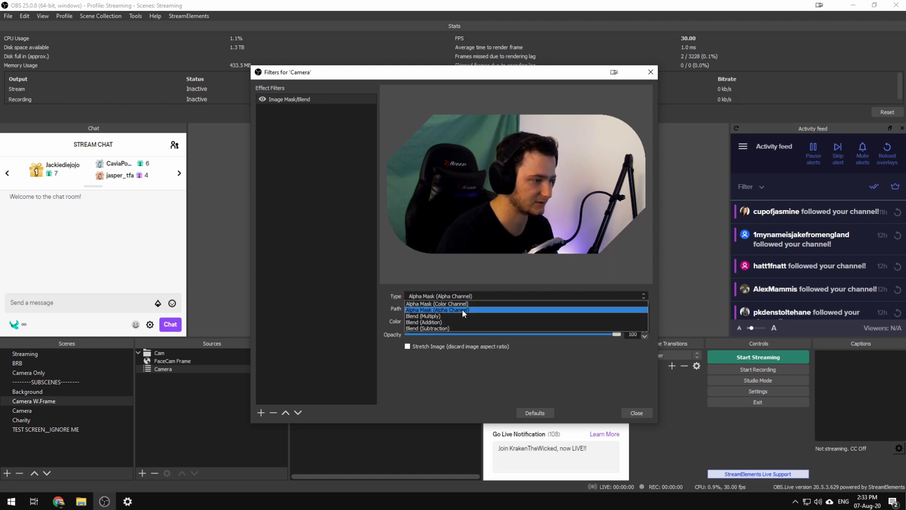
left_click(487, 302)
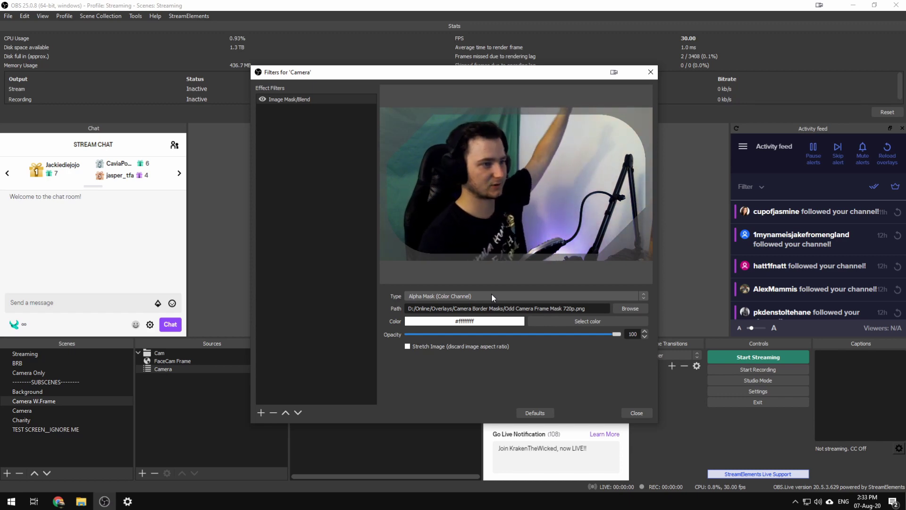
left_click(485, 296)
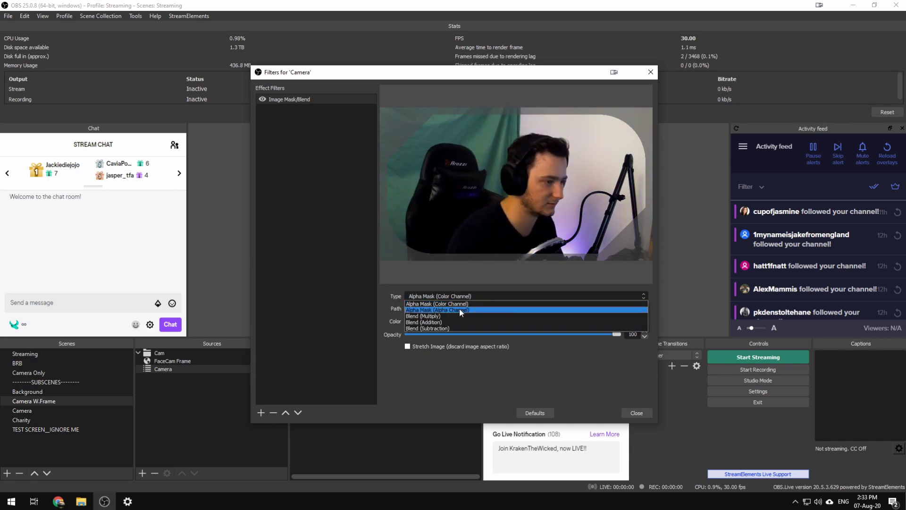
left_click(456, 316)
left_click(466, 295)
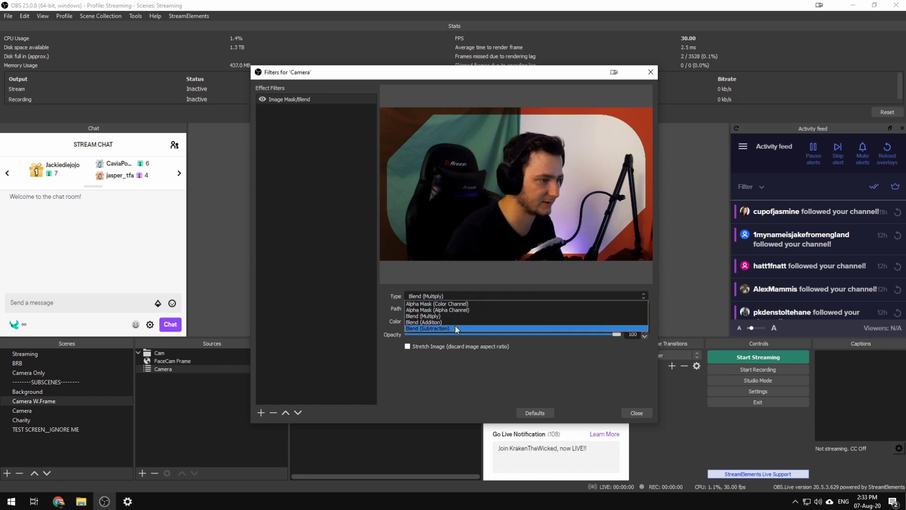
left_click(456, 325)
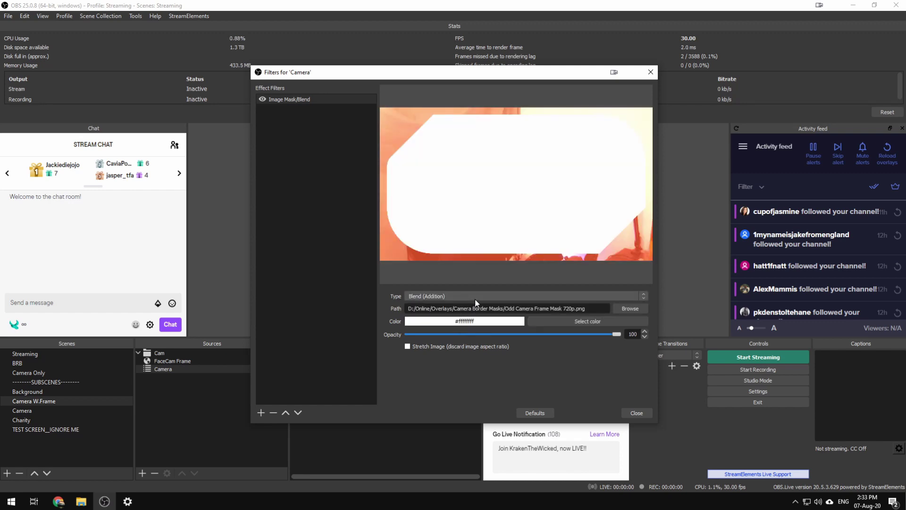
left_click(475, 298)
left_click(466, 329)
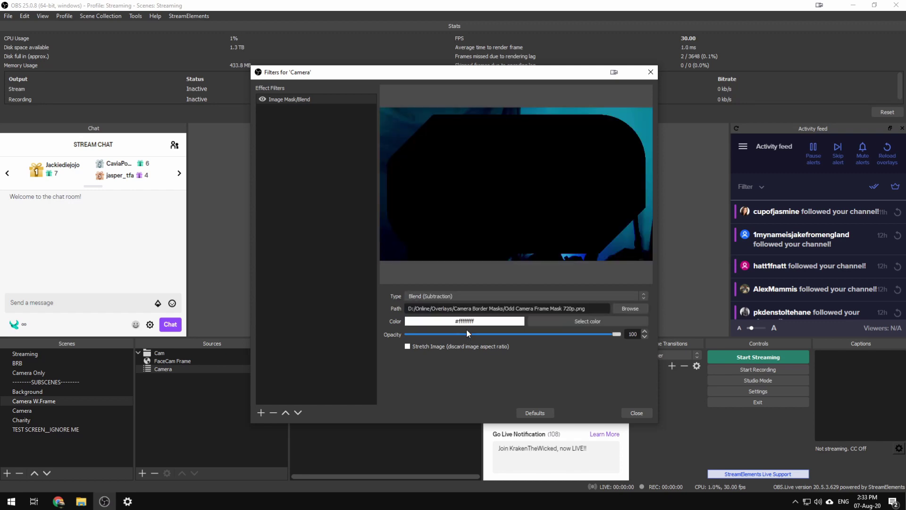
left_click(472, 295)
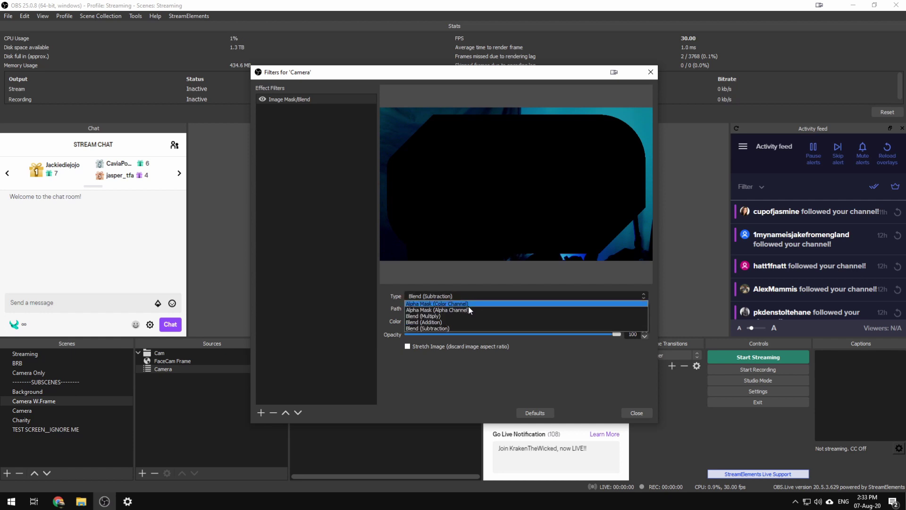
left_click(468, 303)
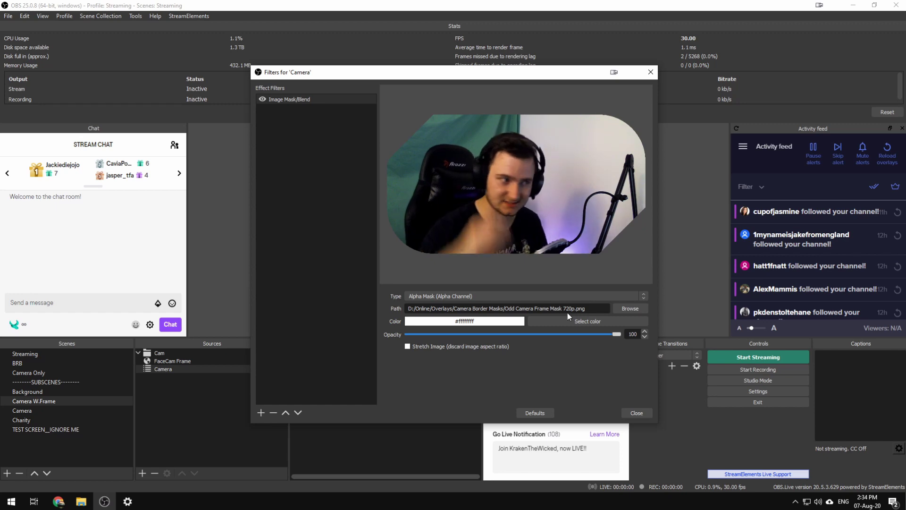
Close the Filters for 'Camera' dialog to see the masked webcam under the animated frame
left_click(634, 412)
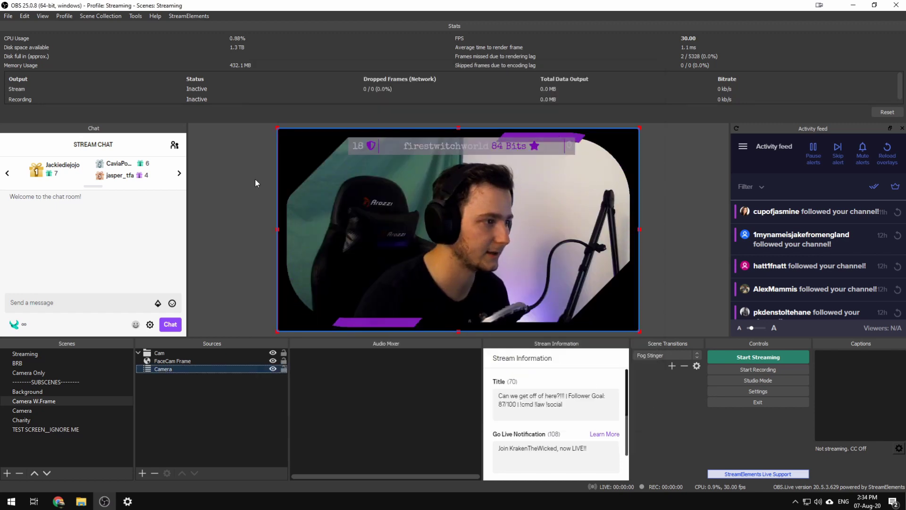